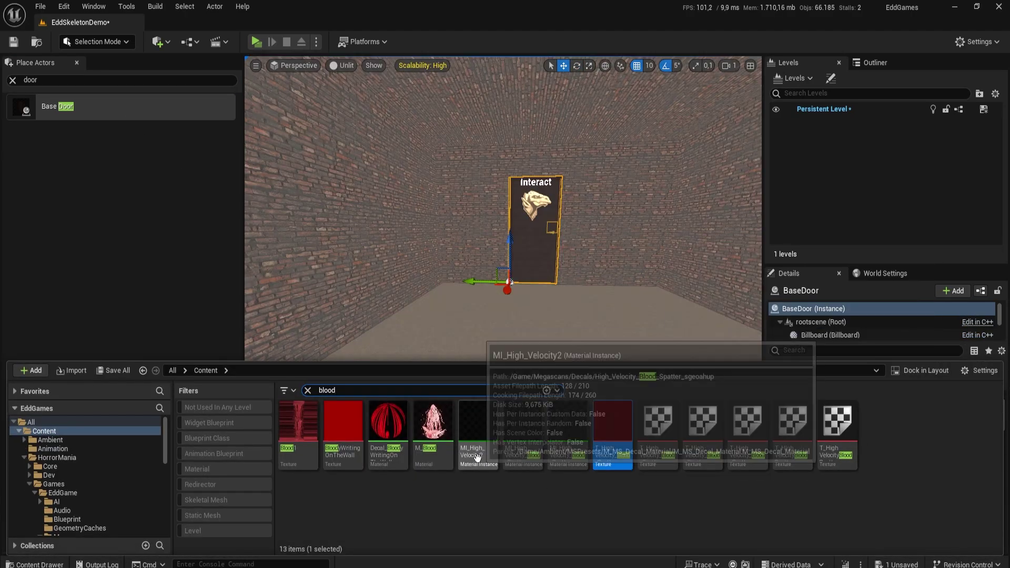
- Place a MI_High_Velocity blood decal on the floor, then rotate and reposition the decals toward the door
drag(478, 423, 513, 364)
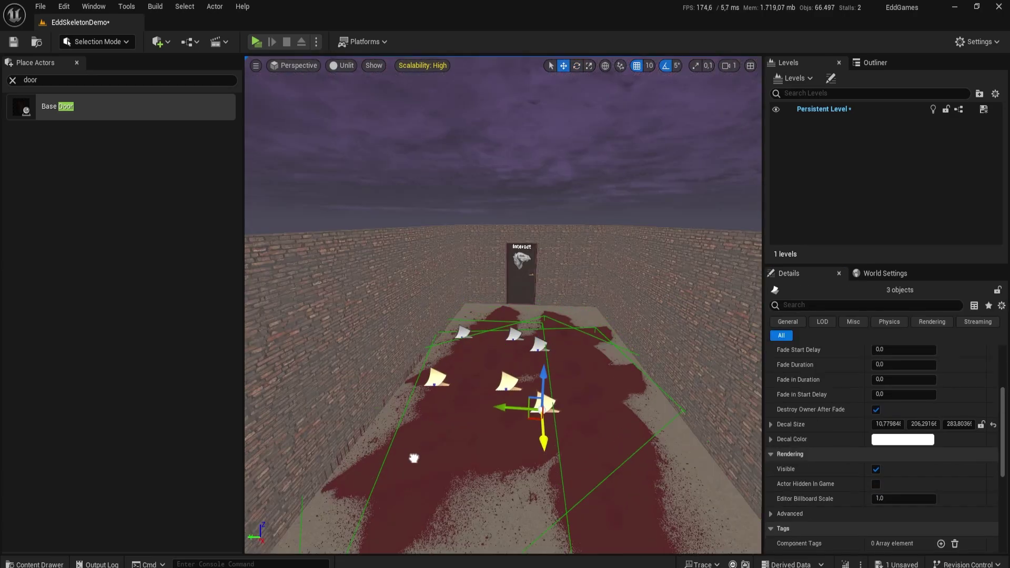
key(e)
drag(413, 458, 600, 159)
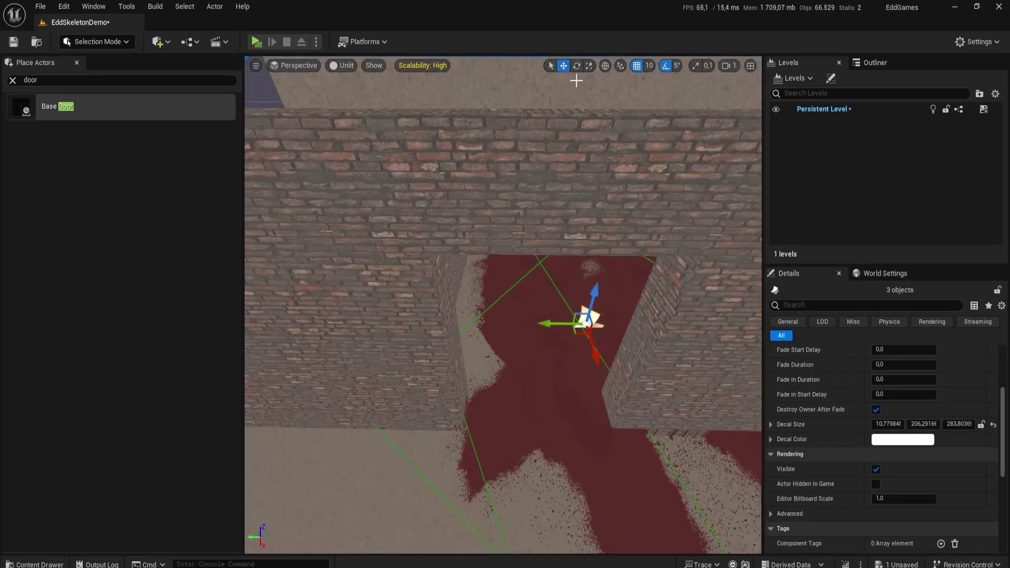
key(w)
click(595, 271)
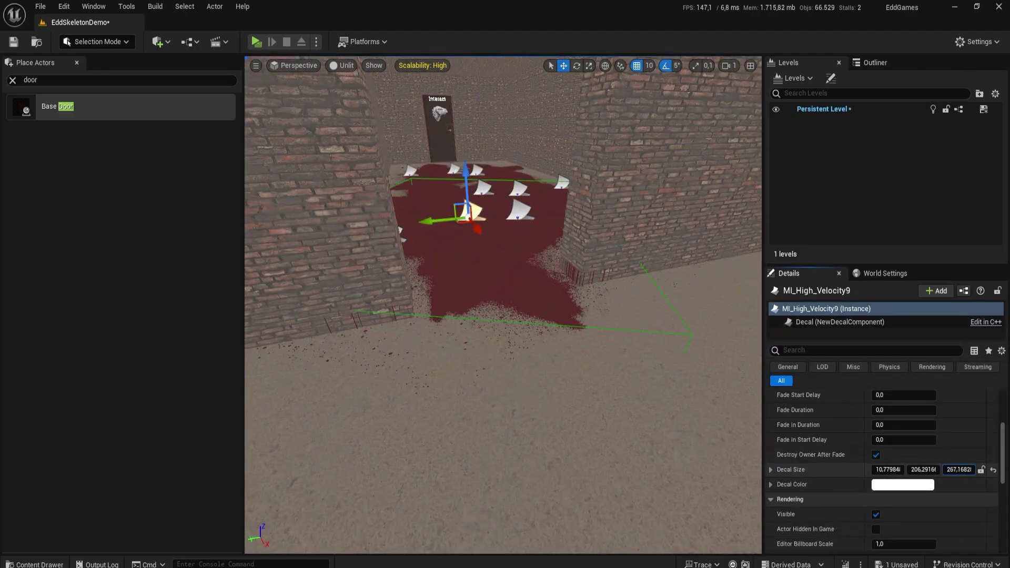
right_drag(477, 182, 458, 232)
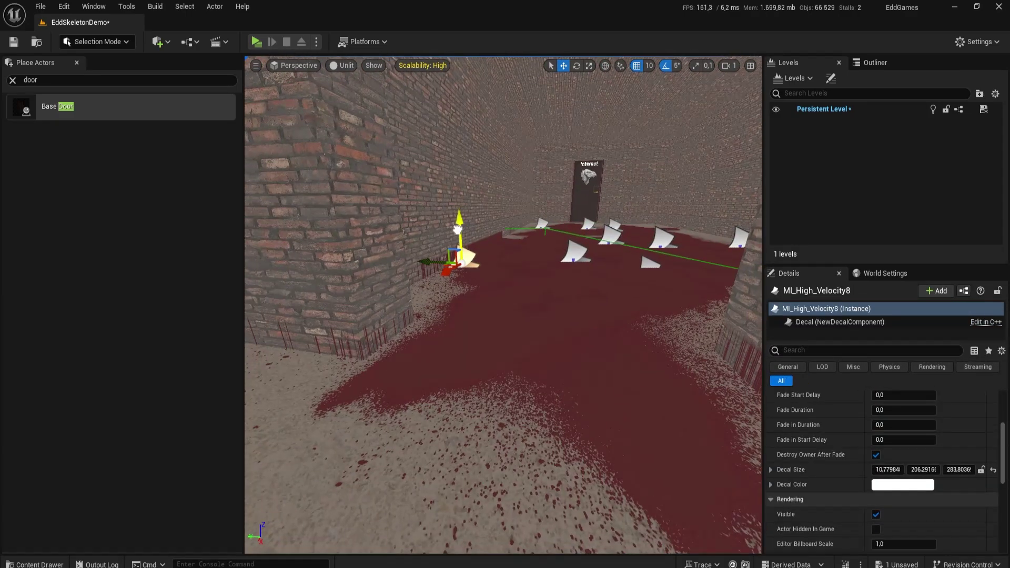
click(458, 247)
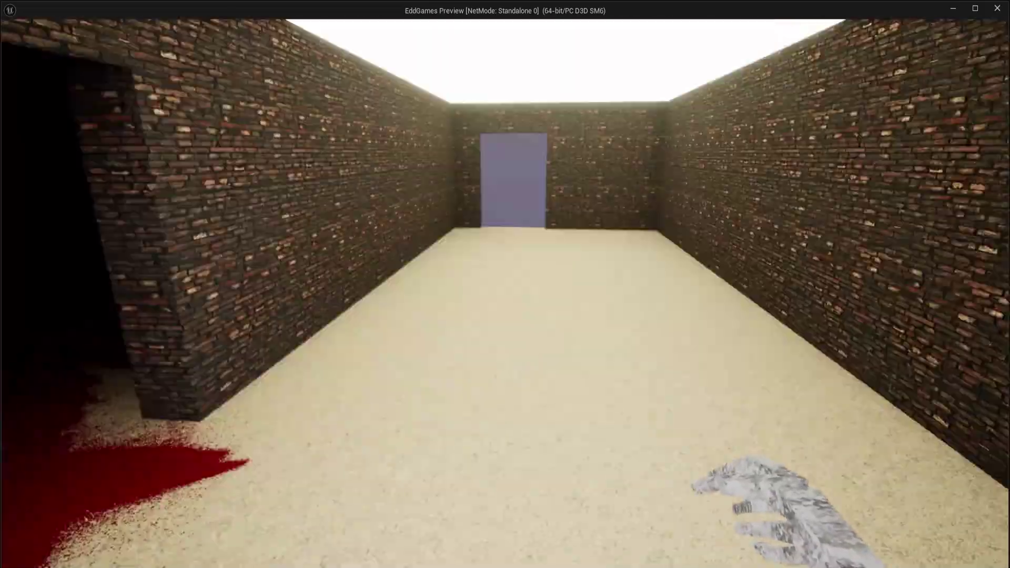
- Place the EddSkeleton_Death skeleton in the bloody room and rotate it into position
key(e)
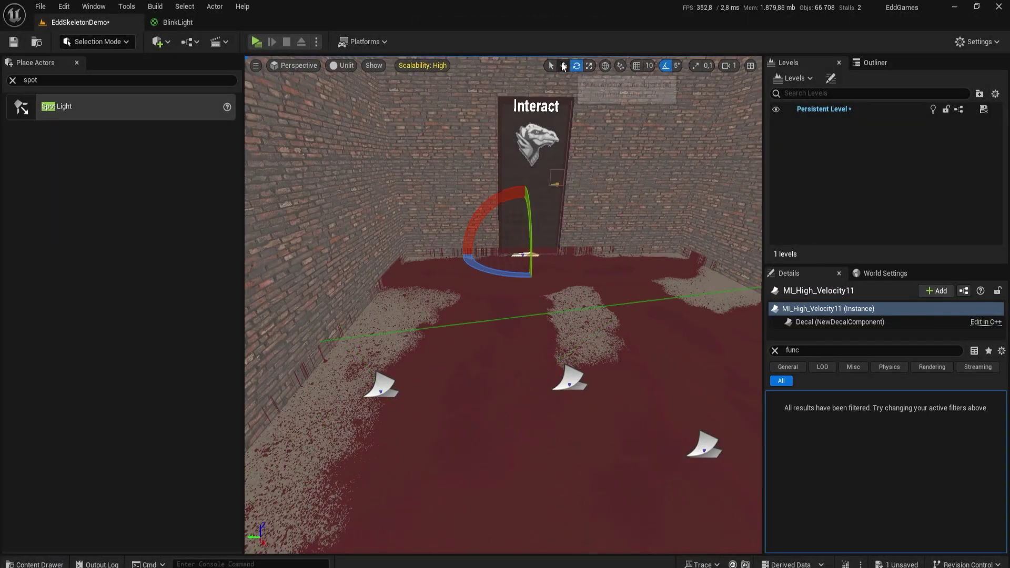
click(563, 65)
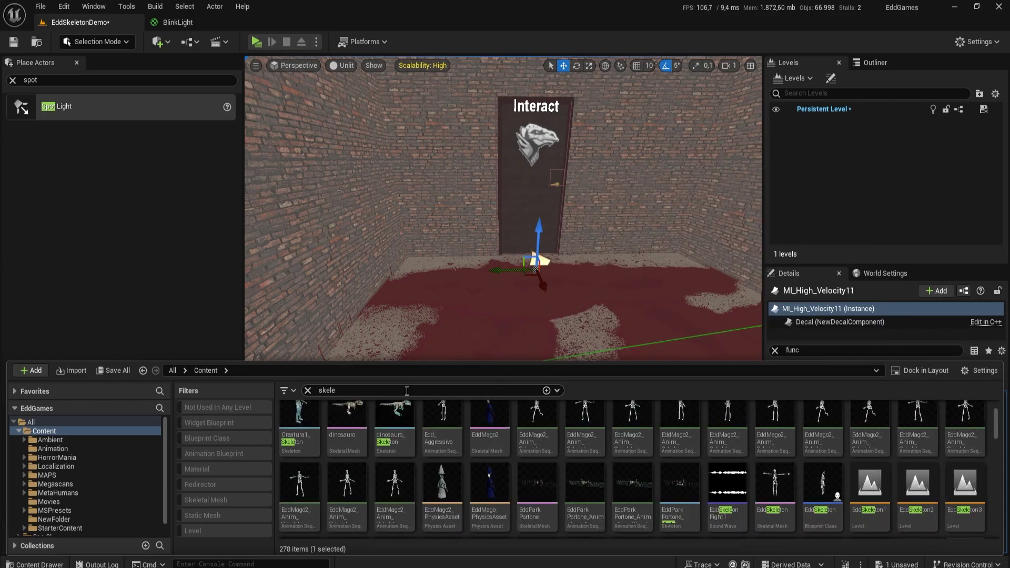
scroll(407, 447, down, 1)
drag(725, 484, 470, 306)
scroll(906, 485, down, 3)
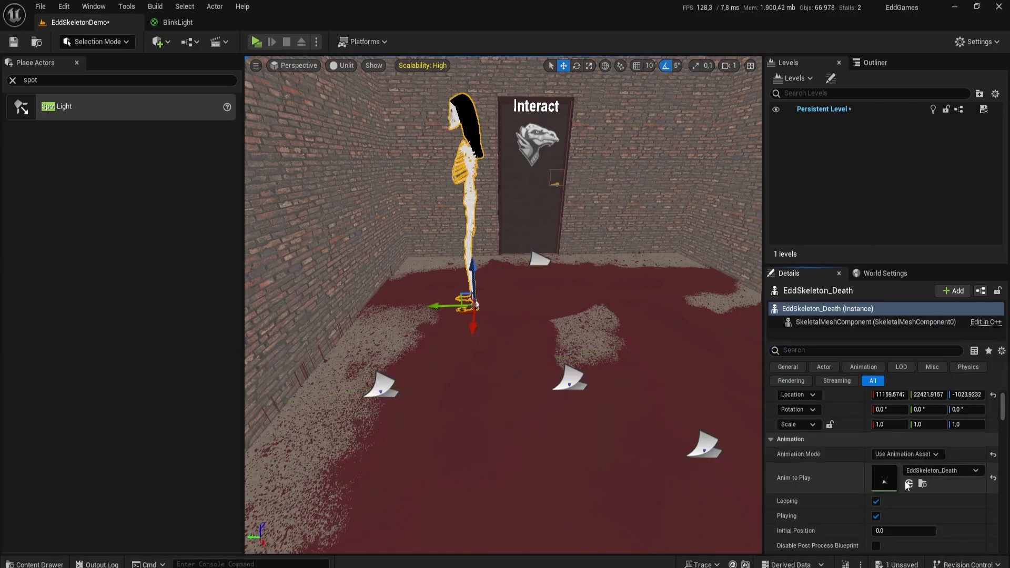
key(e)
- Add the EddMago2 body and a Mostro_Occhio monster mesh to the corridor floor
key(ctrl+space)
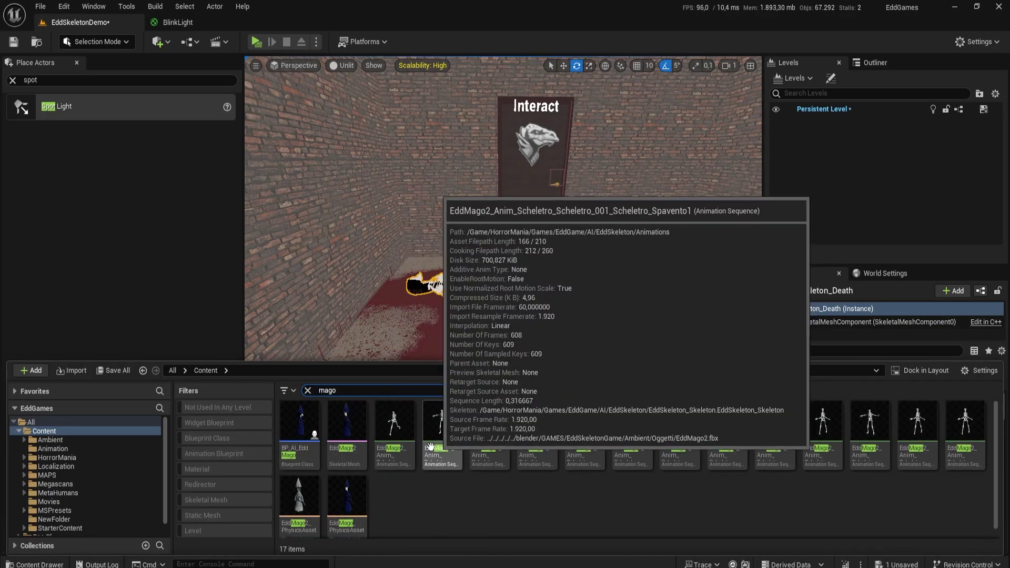
drag(430, 446, 631, 326)
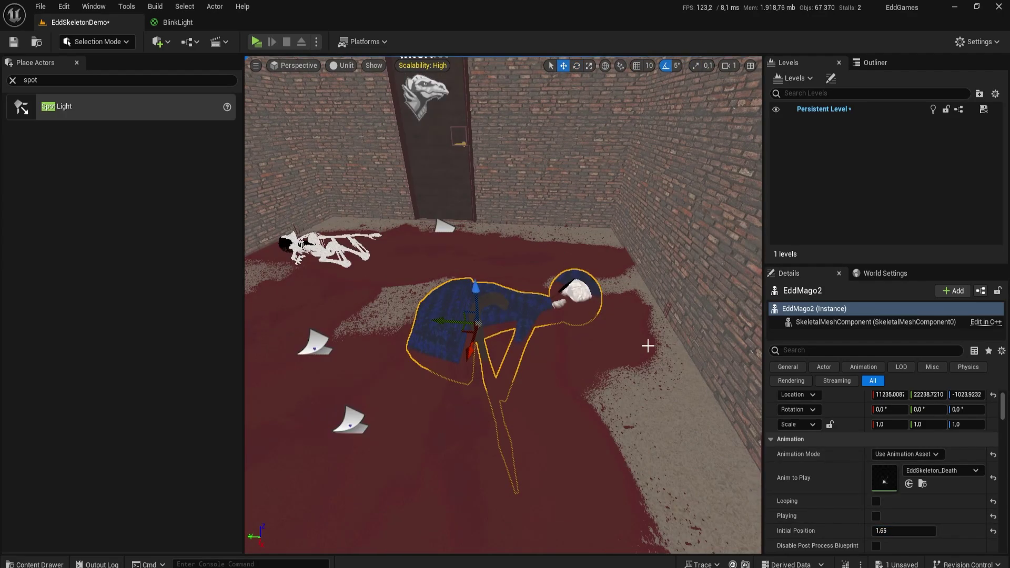
right_drag(647, 346, 548, 61)
key(ctrl+space)
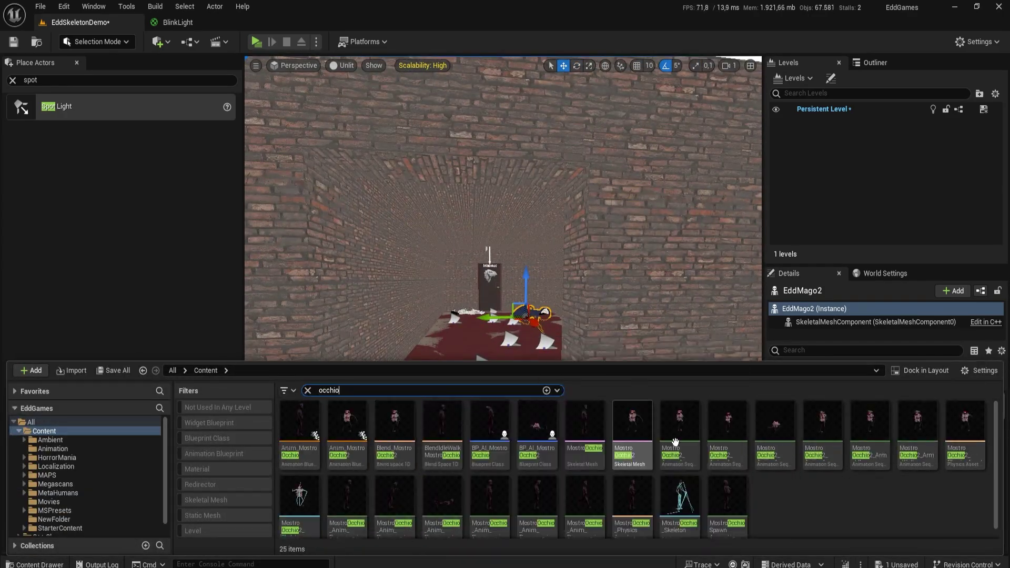
drag(675, 441, 471, 341)
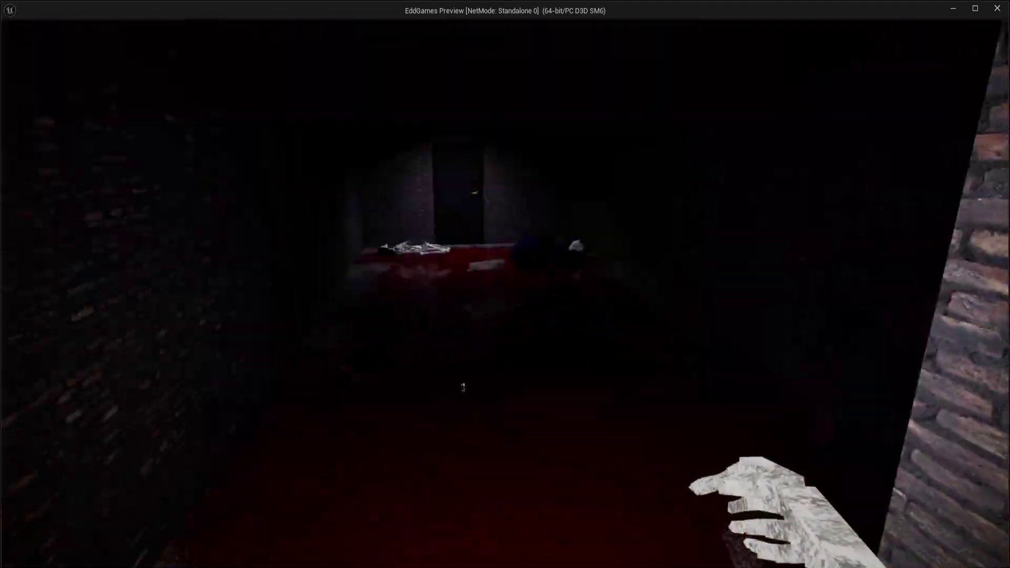
- Add the existing EddSkeleton13 level to the world as a sublevel
click(794, 78)
click(805, 131)
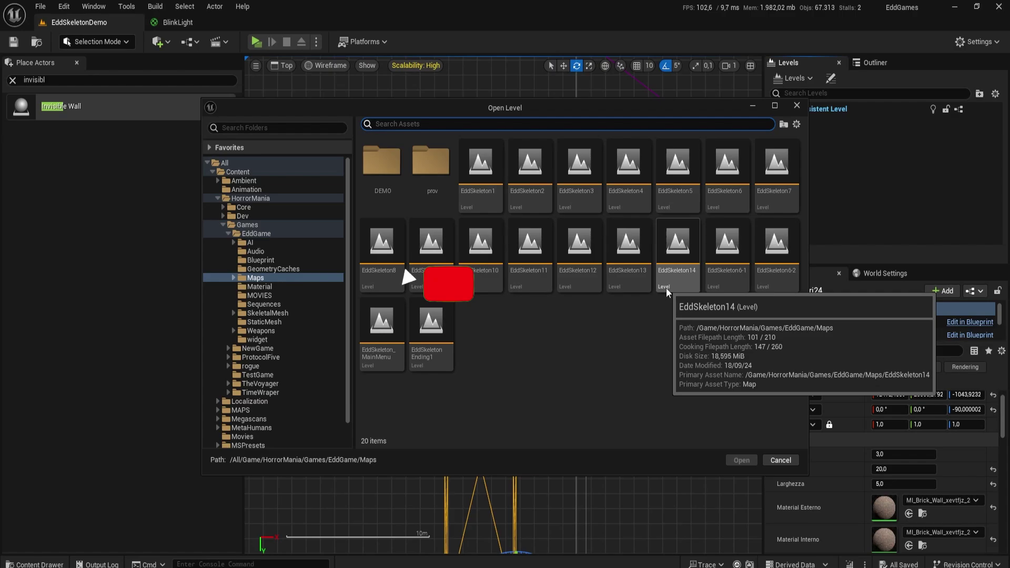
double_click(666, 289)
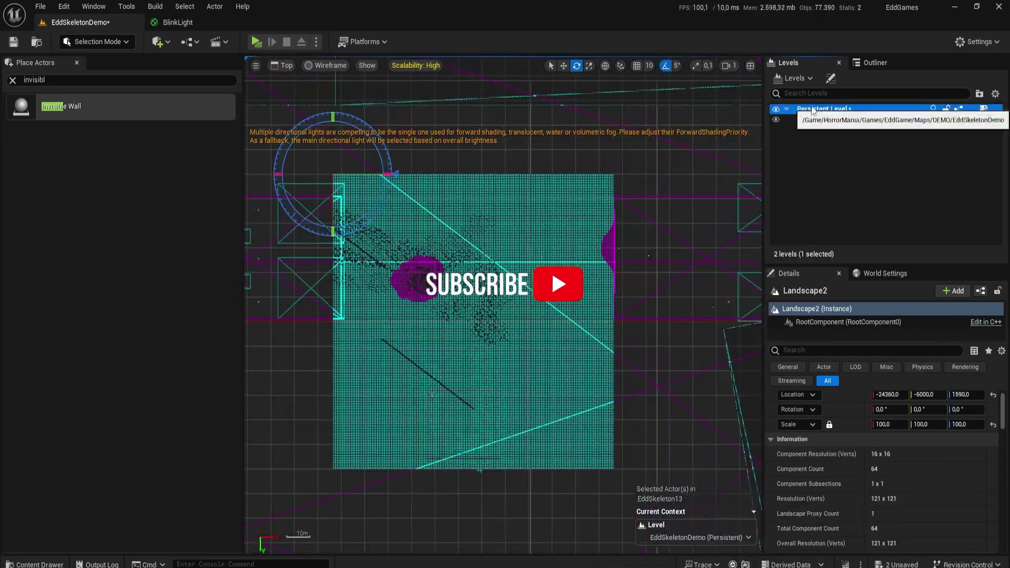
- Move Landscape4 toward the brick room and lower it to meet the room
scroll(382, 332, down, 5)
mouse_move(303, 221)
mouse_down()
mouse_move(382, 331)
mouse_move(382, 507)
mouse_up()
key(alt+g)
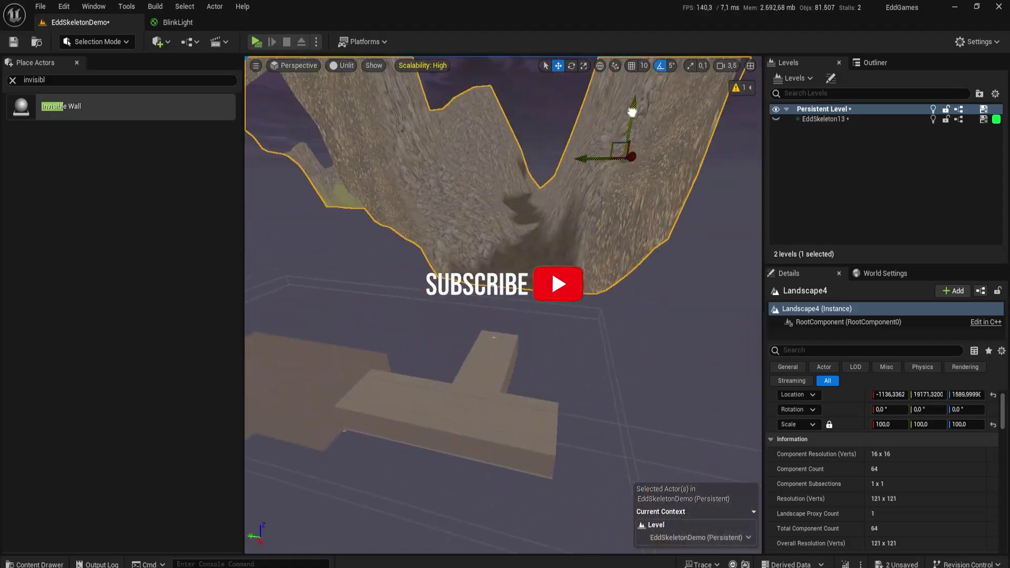
drag(632, 112, 632, 295)
right_drag(632, 294, 505, 284)
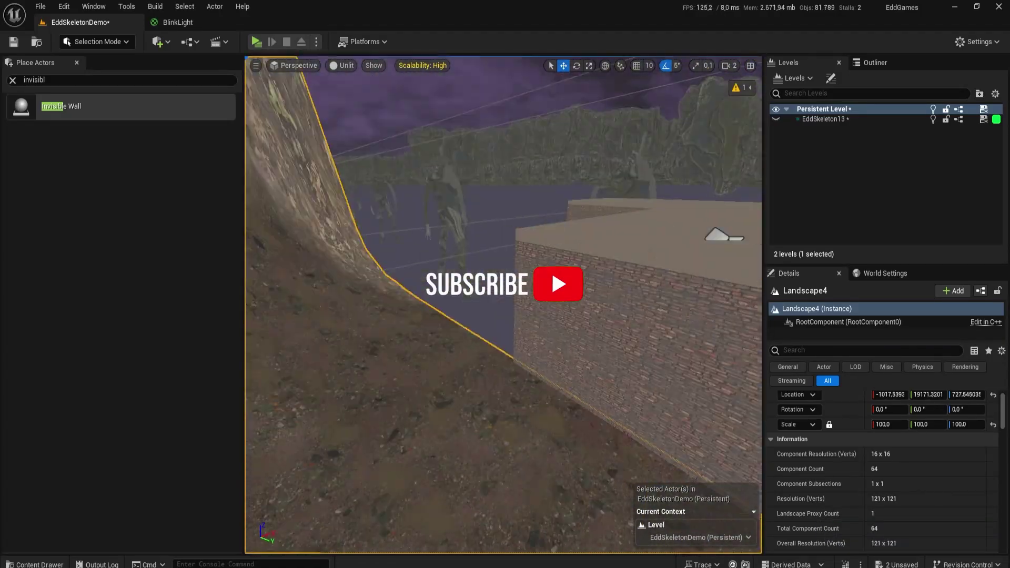
- Select several rocks at the canyon edge, checking them in Top wireframe view
click(467, 198)
right_drag(467, 199, 635, 352)
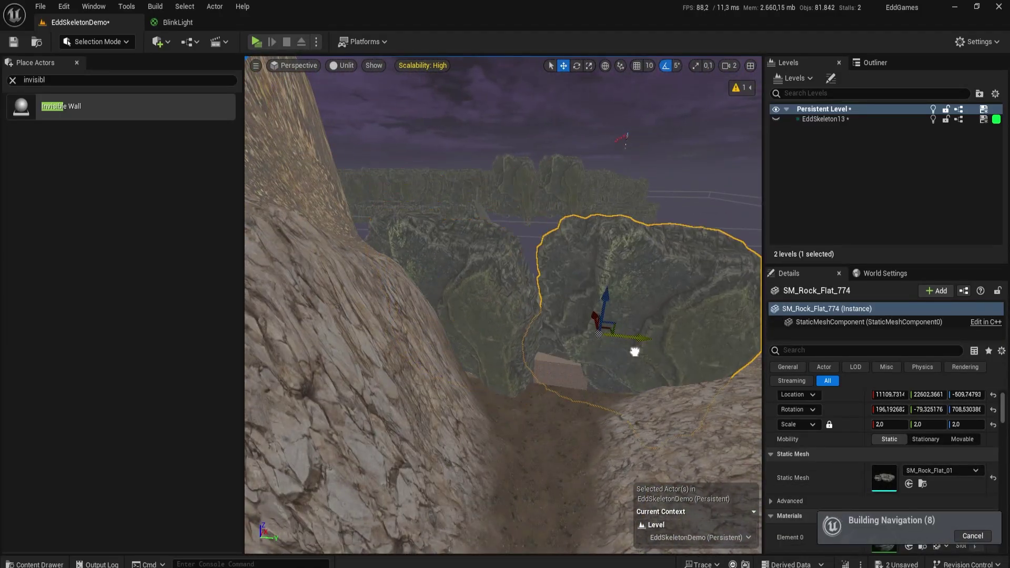
right_drag(677, 288, 505, 226)
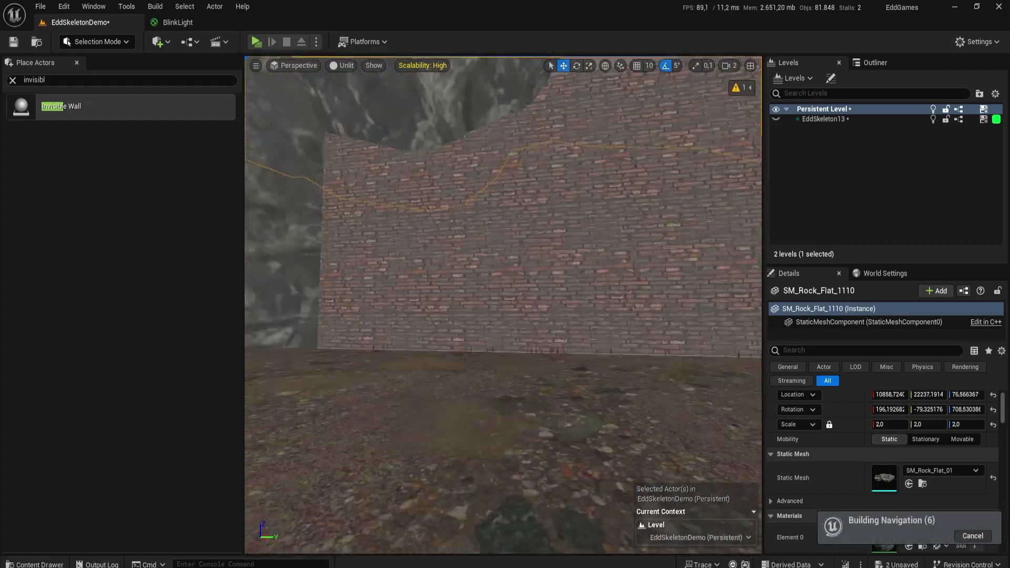
ctrl+click(502, 225)
key(alt+j)
ctrl+click(480, 255)
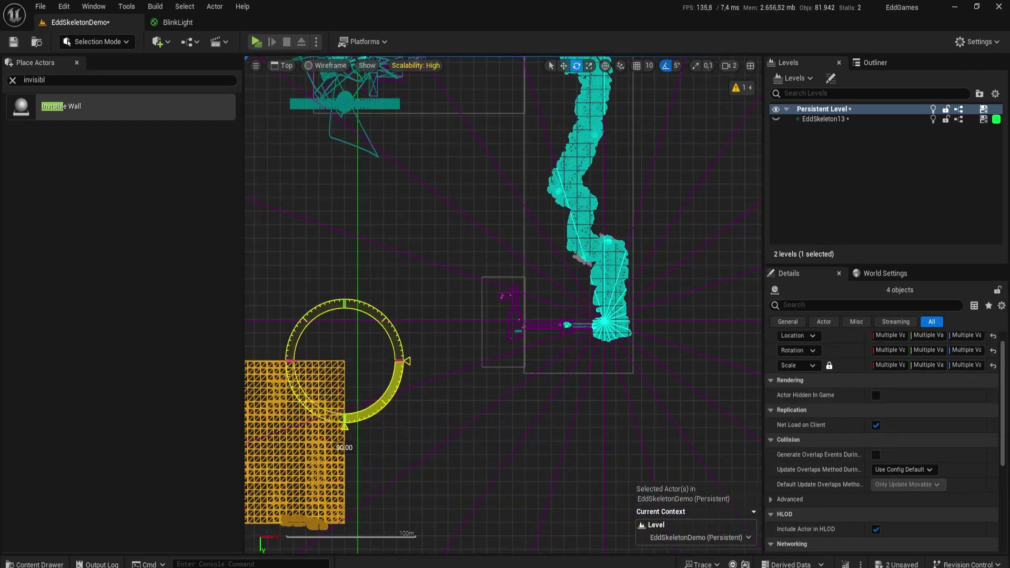
- Reposition the flat rocks so they uncover and sit snugly against the brick wall
drag(440, 451, 467, 267)
key(alt+g)
right_drag(516, 308, 531, 337)
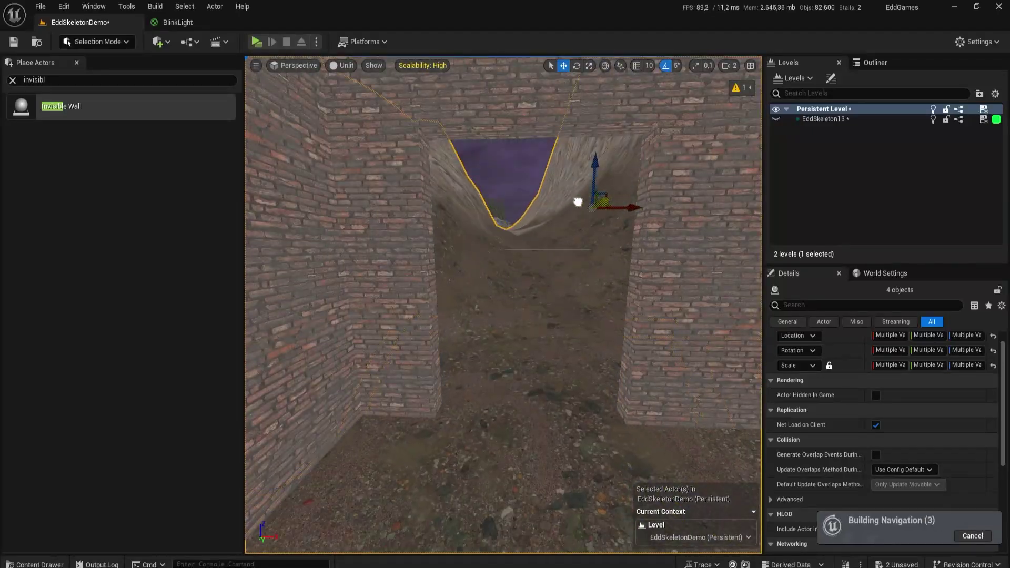
key(alt+j)
key(alt+g)
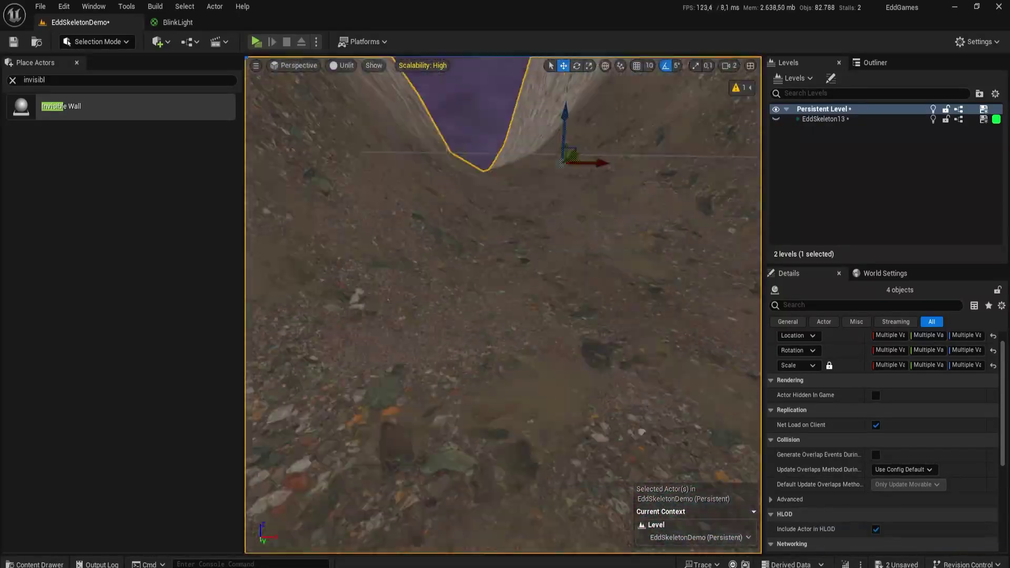
right_drag(508, 330, 526, 337)
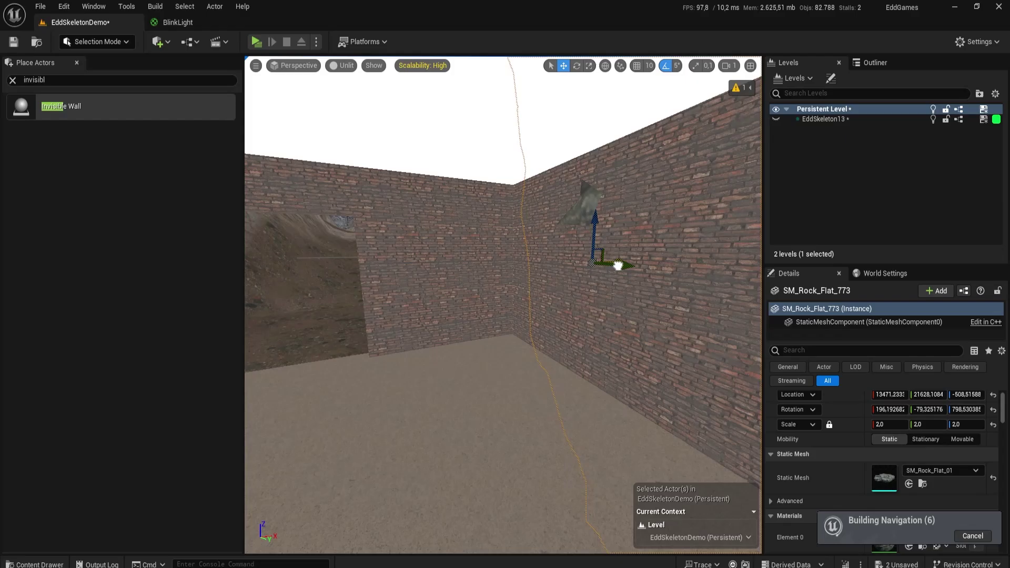
key(ctrl+z)
key(ctrl+z)
key(ctrl+z)
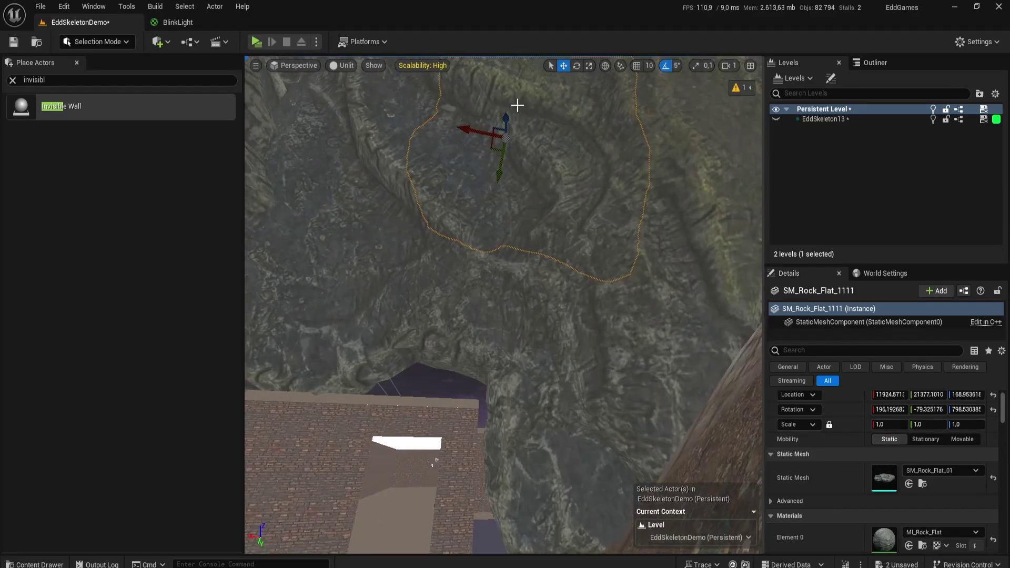
drag(489, 103, 425, 156)
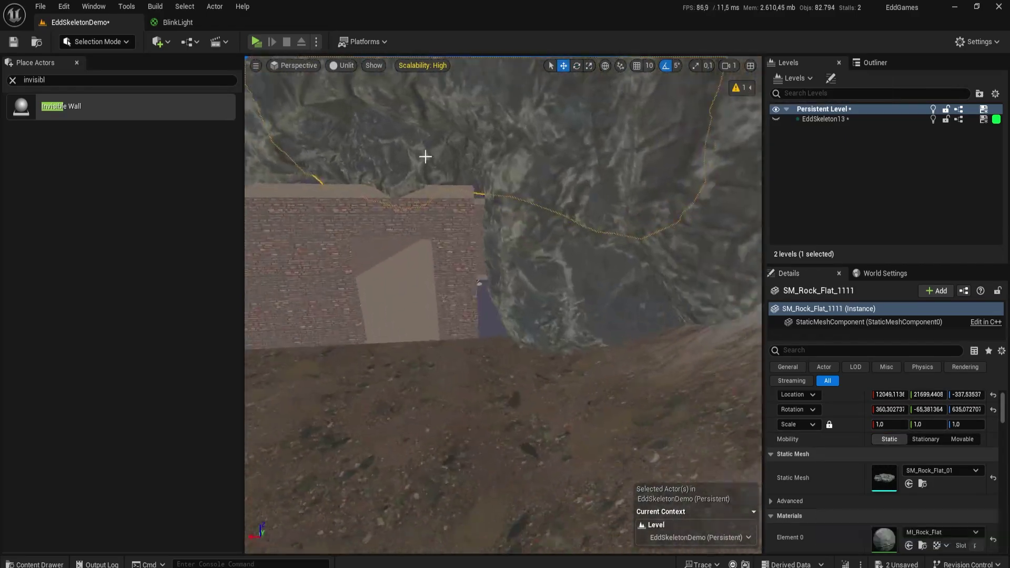
shift+drag(547, 176, 553, 188)
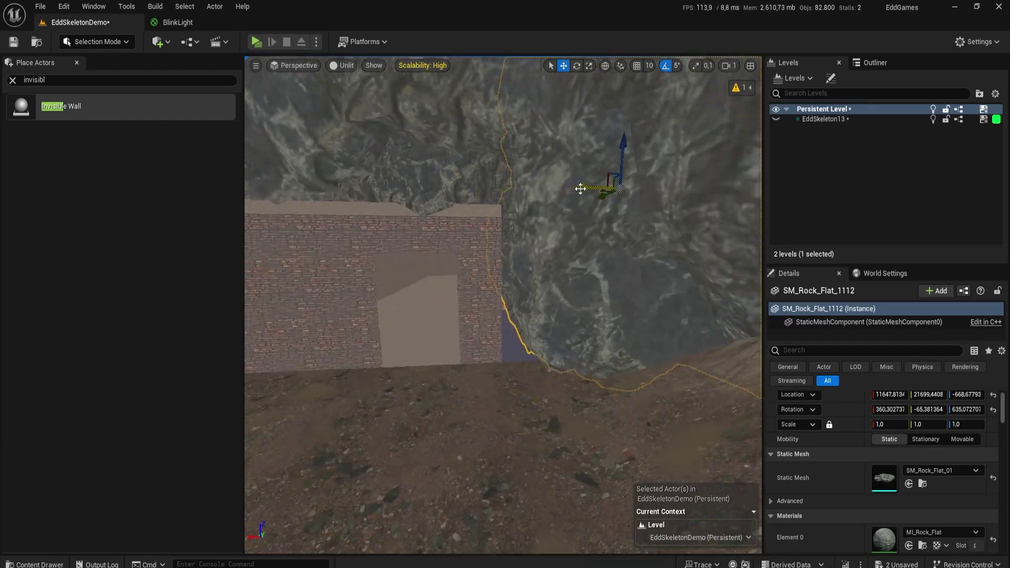
key(ctrl+z)
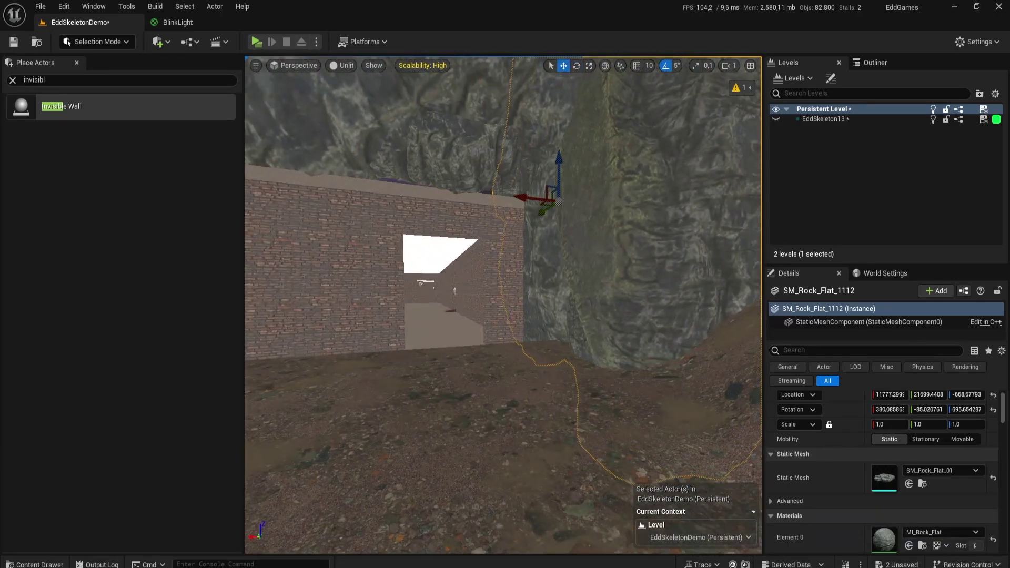
- Add a Muro_1x1 wall piece beside the rock, scaling and pushing it into the rock face
key(ctrl+space)
drag(491, 511, 413, 361)
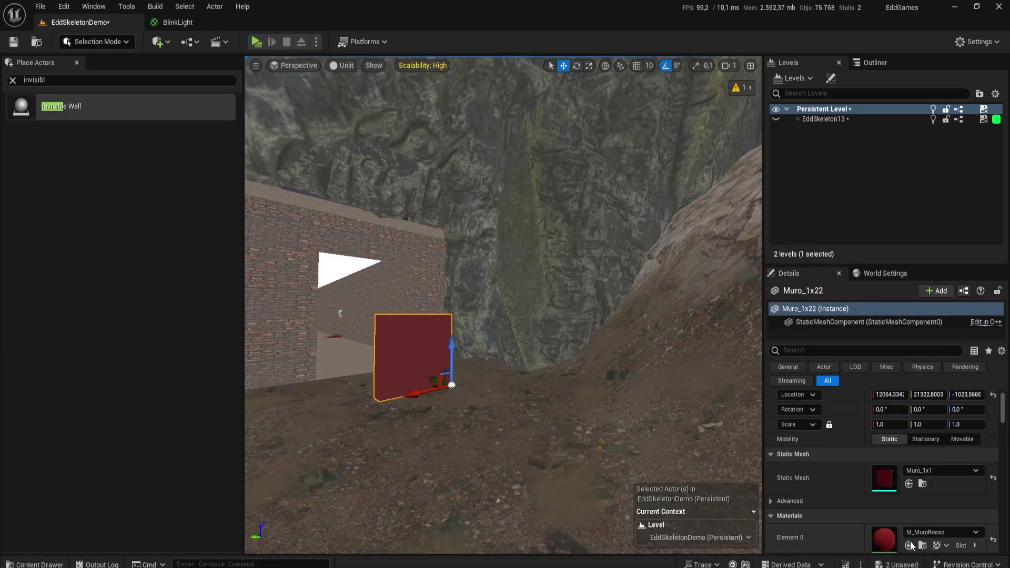
shift+drag(500, 354, 531, 295)
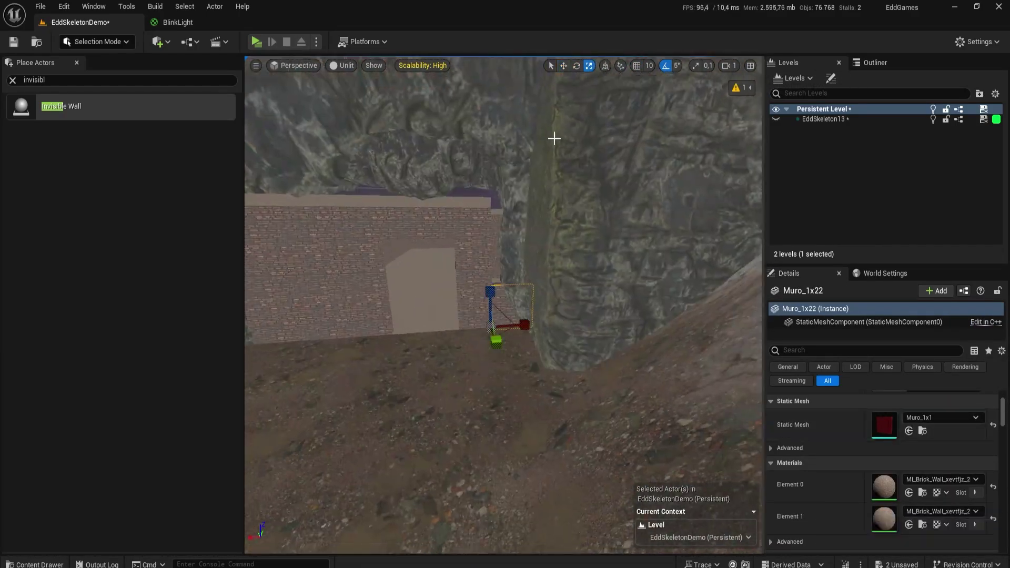
right_drag(579, 200, 560, 69)
key(r)
shift+drag(337, 378, 325, 327)
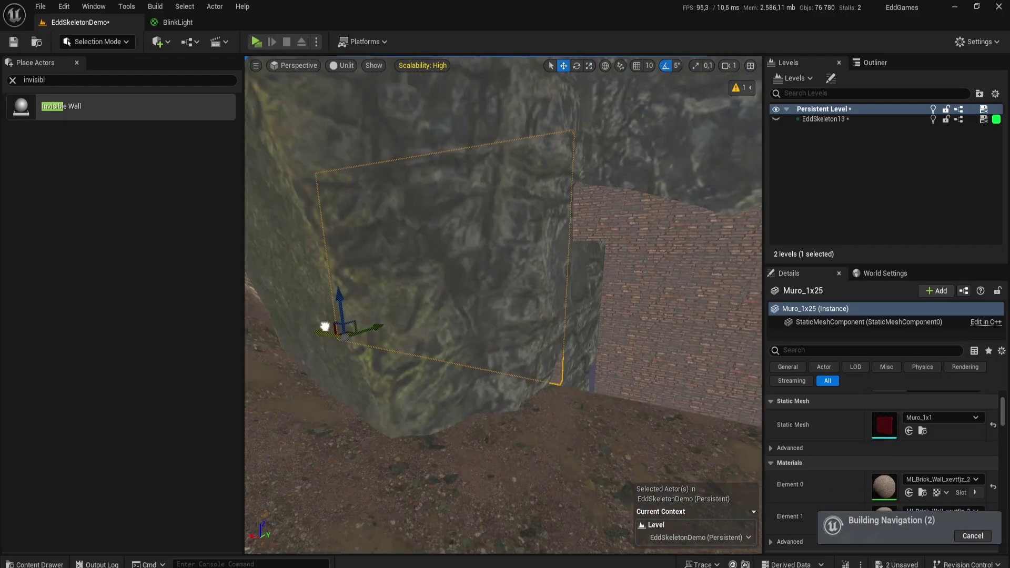
key(w)
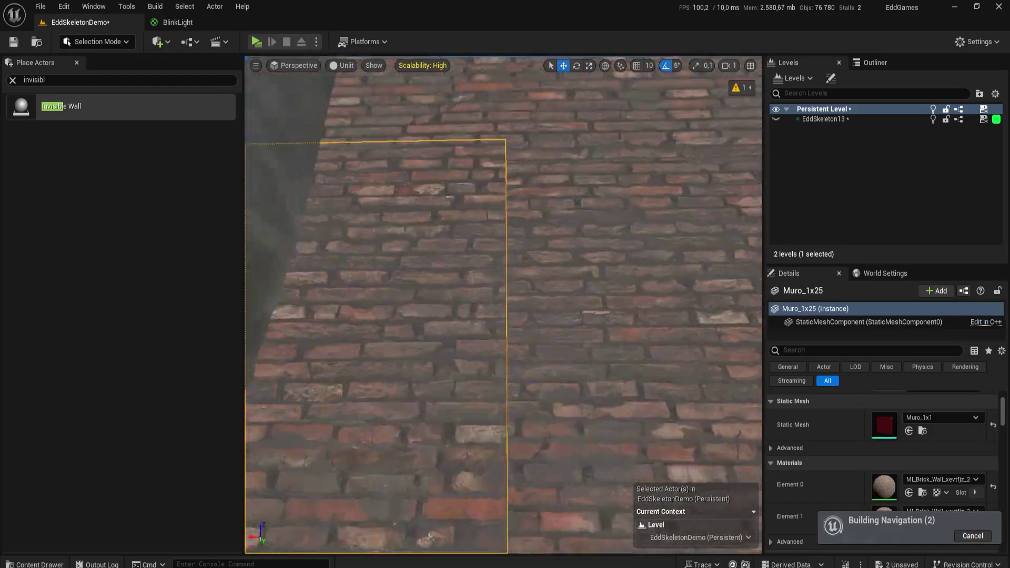
mouse_move(418, 350)
right_down()
mouse_move(431, 294)
mouse_move(465, 279)
right_up()
click(465, 280)
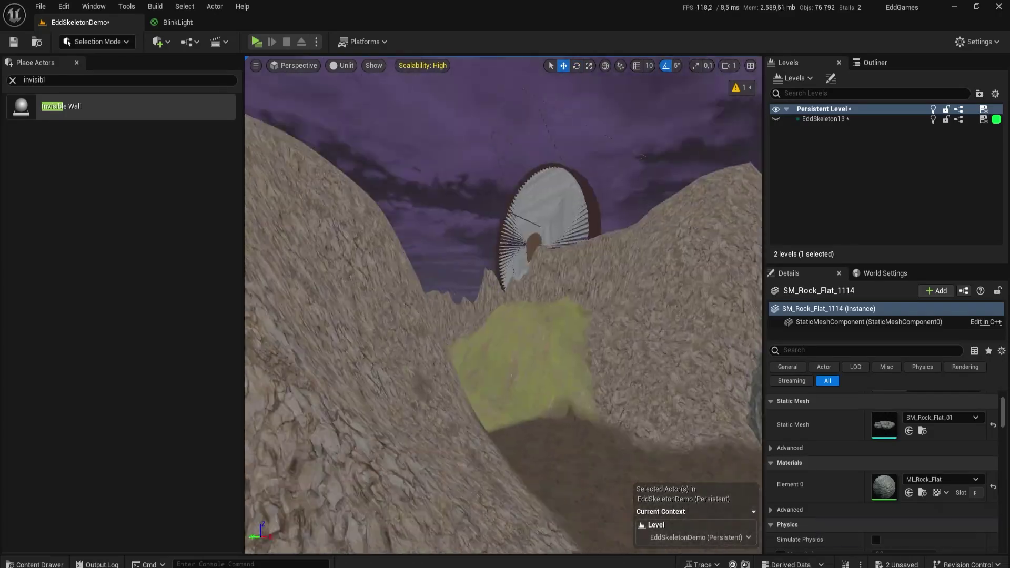
- Save the level and leave Foliage mode
click(97, 42)
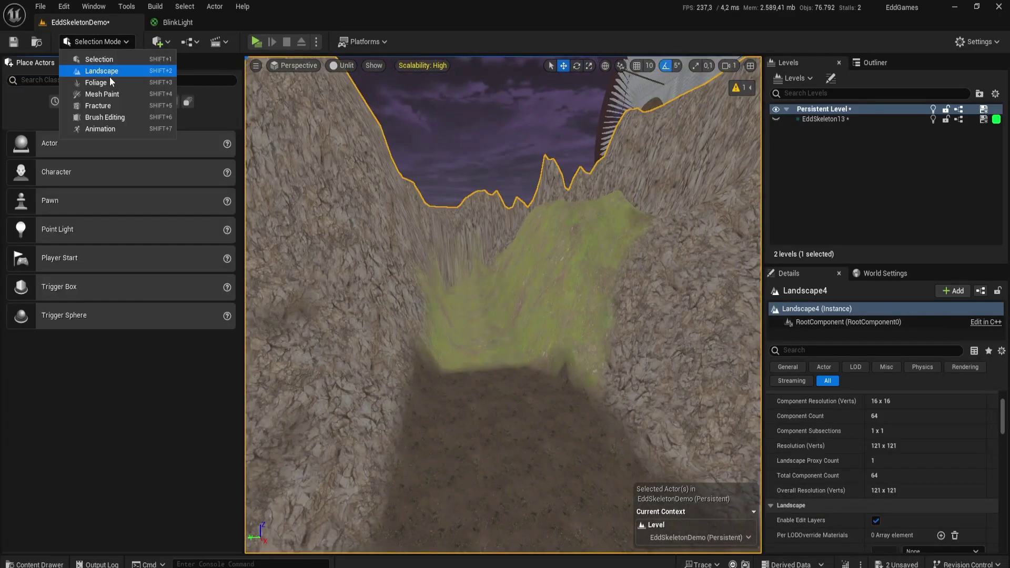
click(105, 79)
key(ctrl+z)
key(ctrl+s)
click(563, 270)
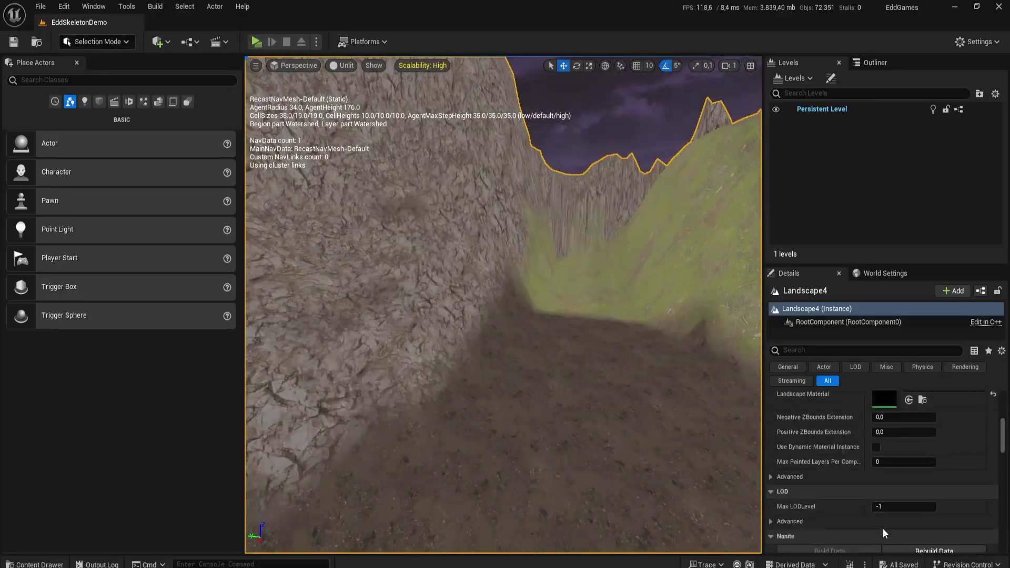
- In Landscape mode, sculpt the canyon floor and paint it with the grass layer
click(98, 41)
click(128, 73)
click(154, 81)
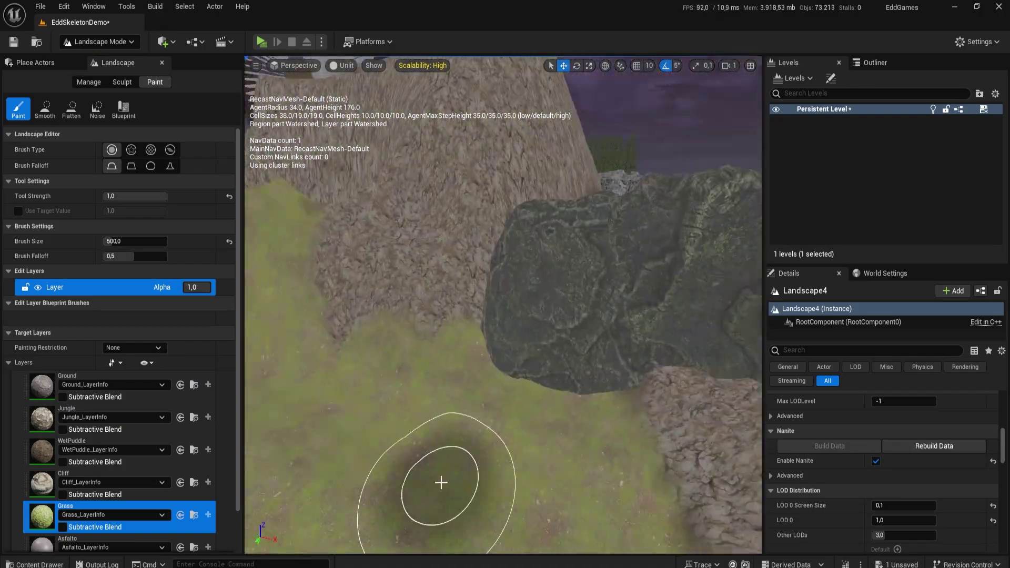
click(110, 42)
click(127, 72)
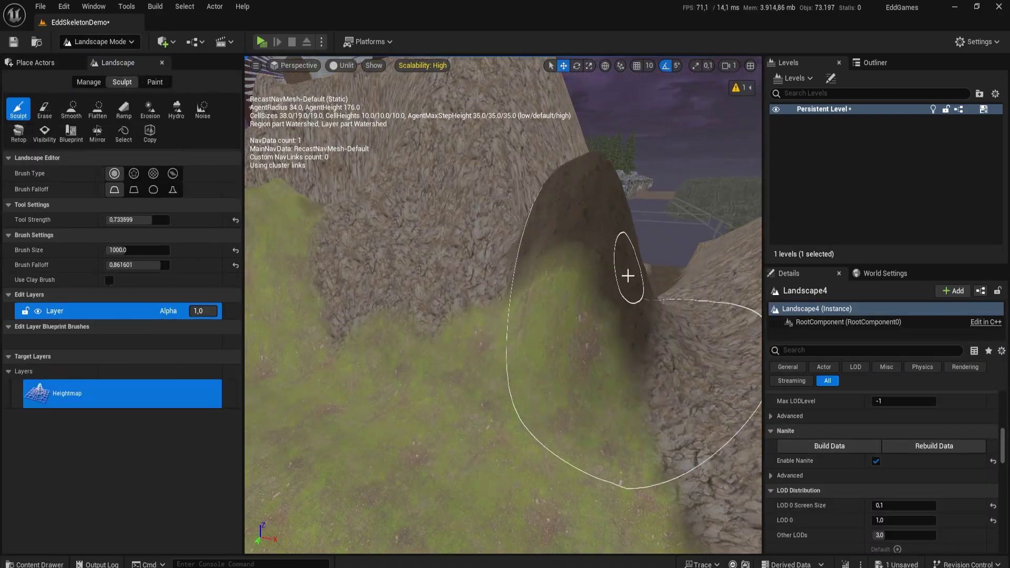
click(154, 81)
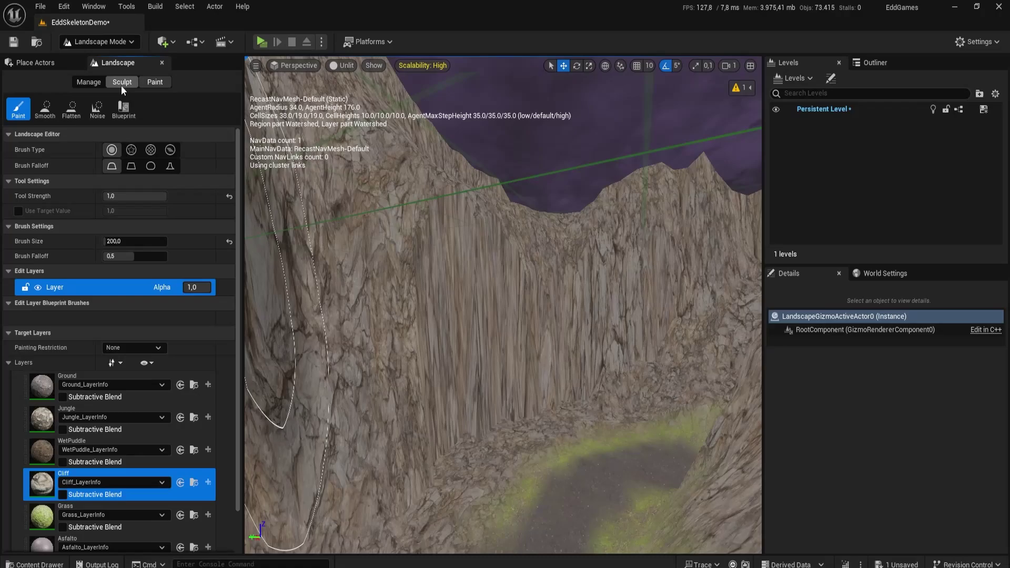
- Sculpt further, paint the Cliff layer, then line the waterside path with Alaska cedars
click(121, 83)
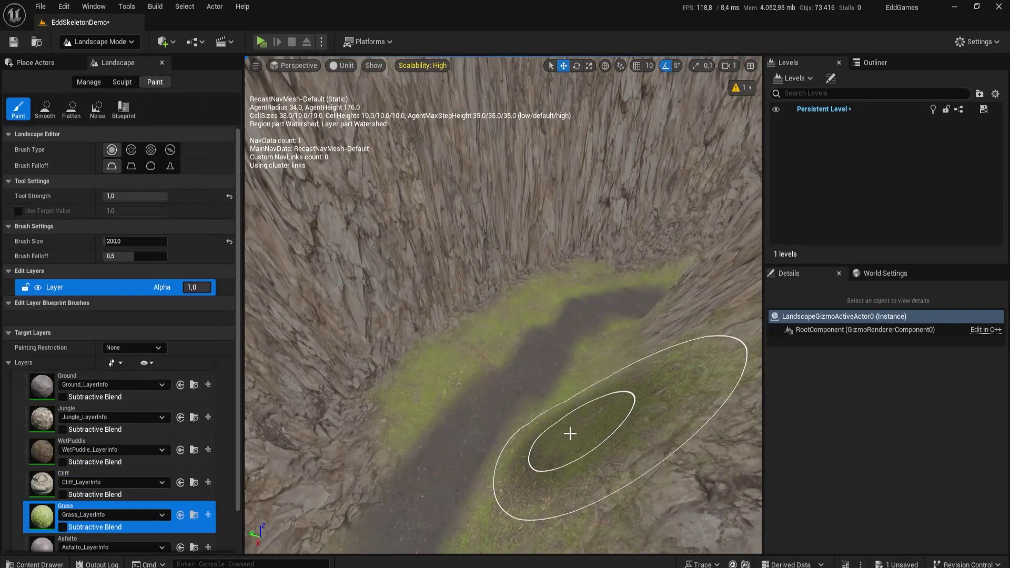
click(105, 473)
click(96, 82)
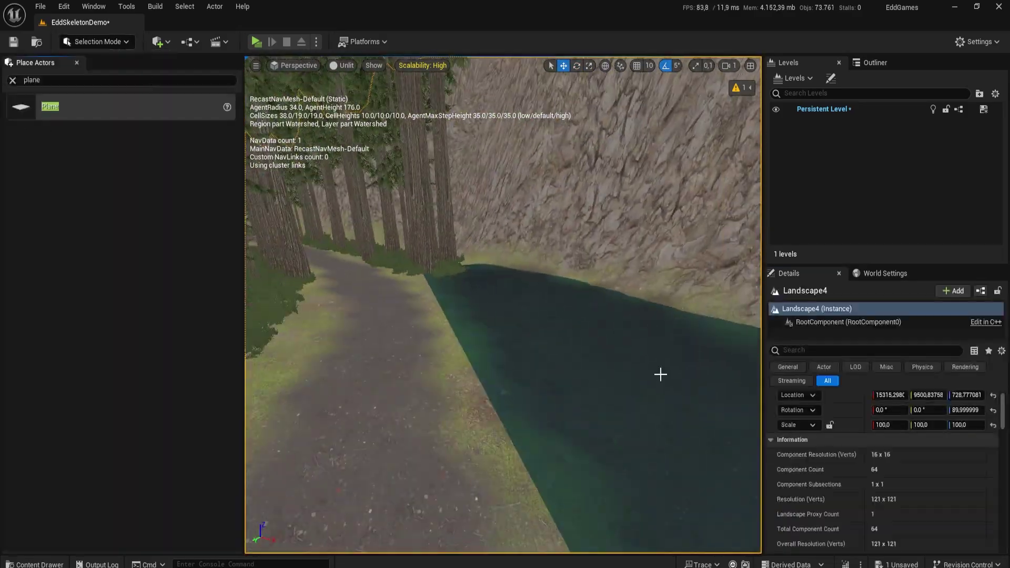
- Select the water Plane, then enter Foliage mode with the Single placement tool
click(889, 62)
click(666, 287)
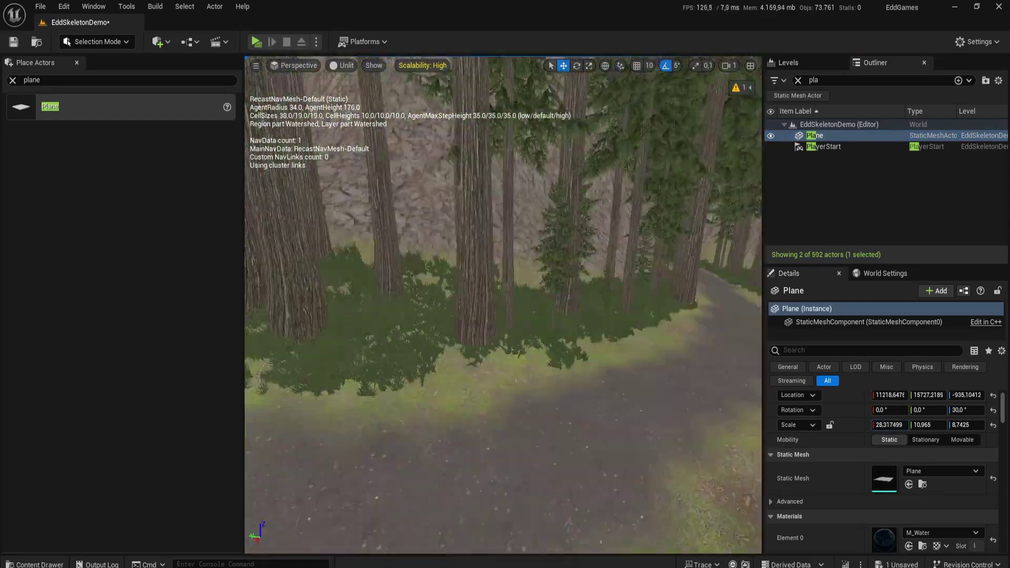
click(97, 42)
click(99, 86)
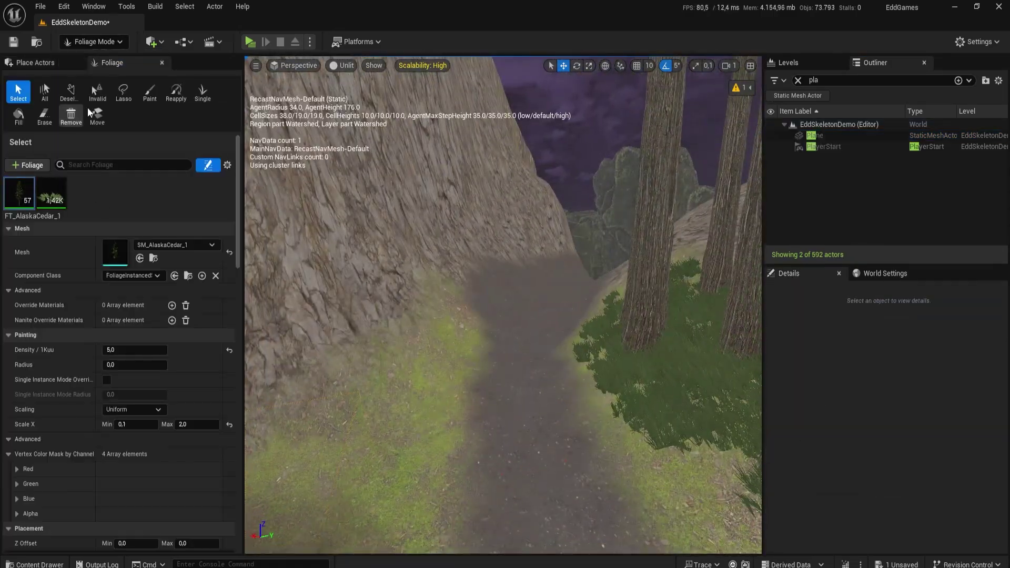
click(203, 92)
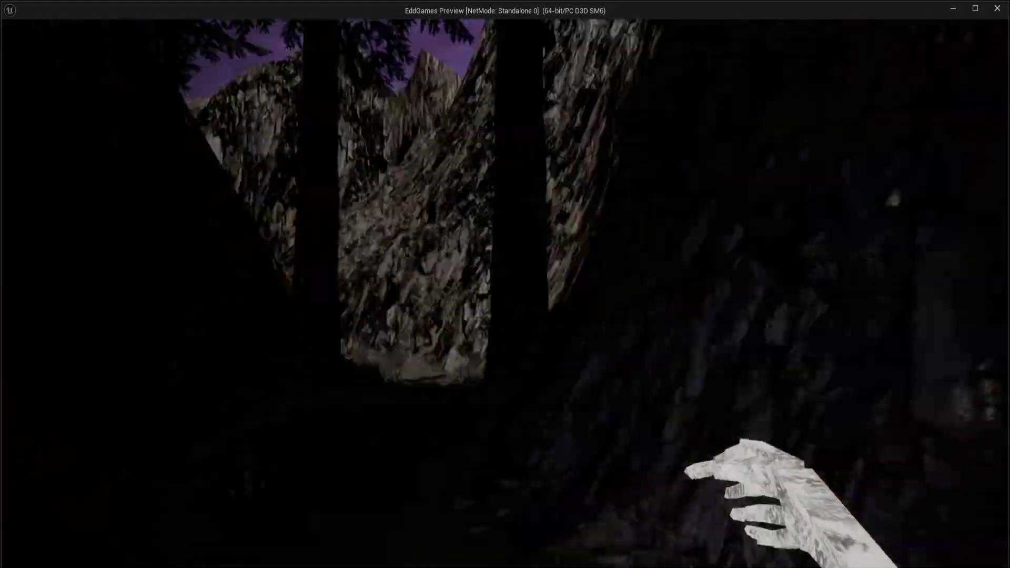
- Filter the Outliner by 'spawn' and inspect a SpawnAITrigger's Box, transform and billboard settings
text(spawn)
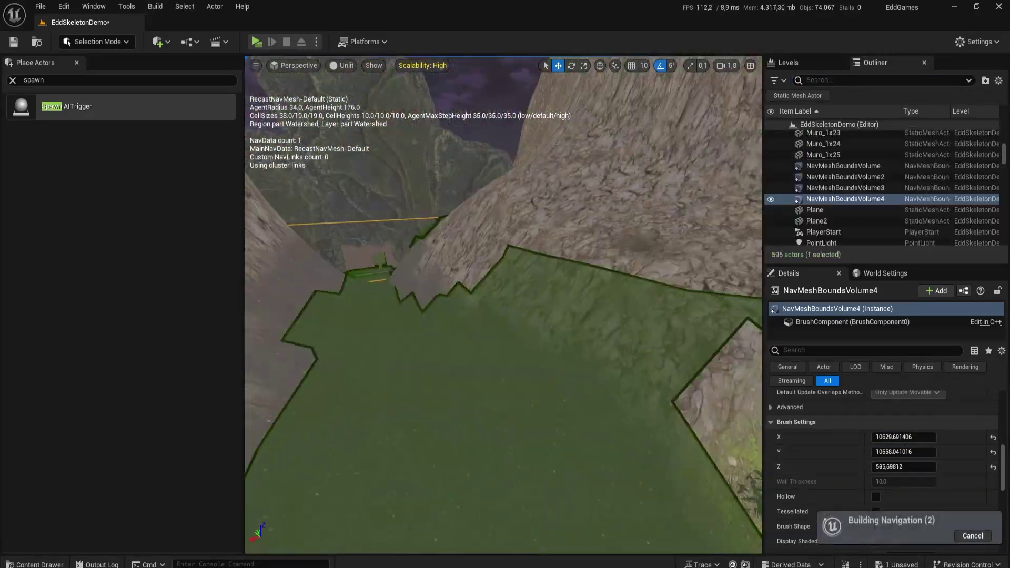
click(819, 321)
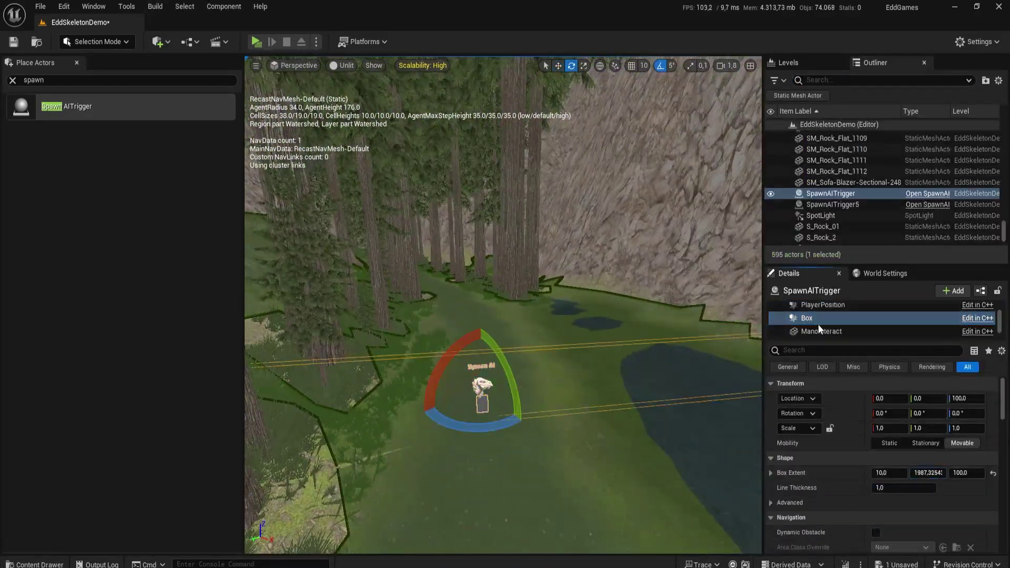
key(w)
right_drag(579, 316, 736, 402)
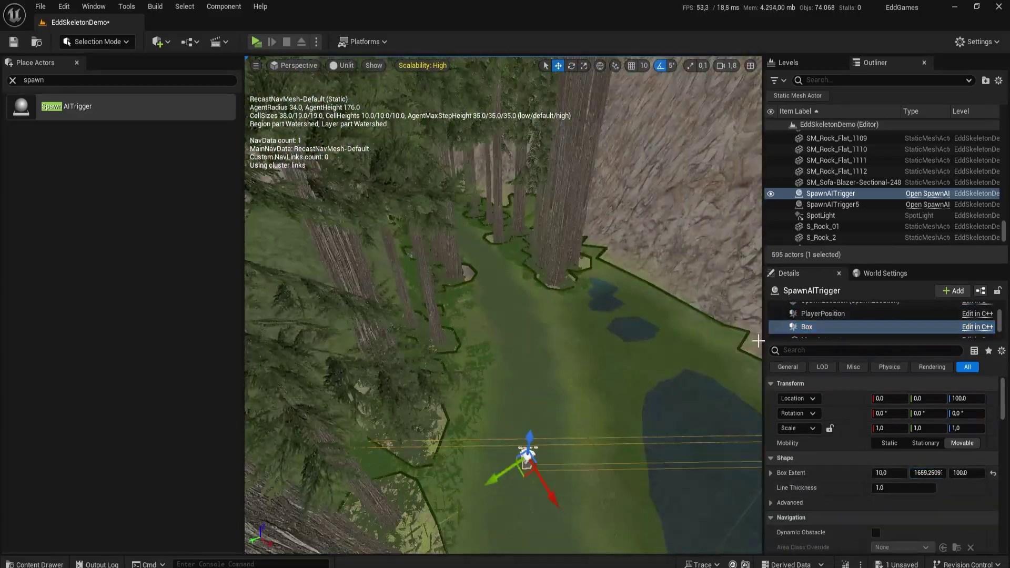
click(815, 308)
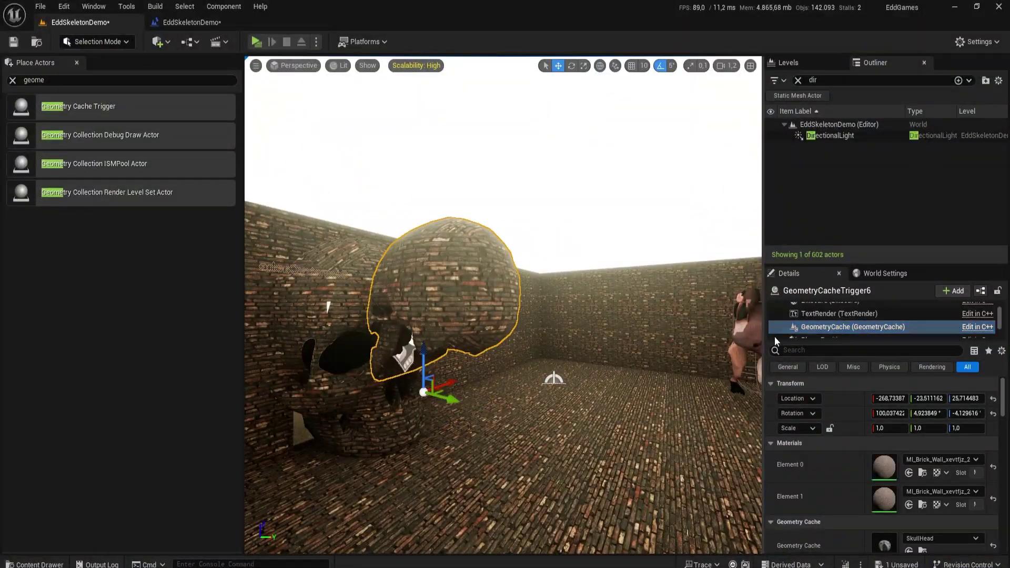
scroll(832, 328, up, 1)
click(832, 322)
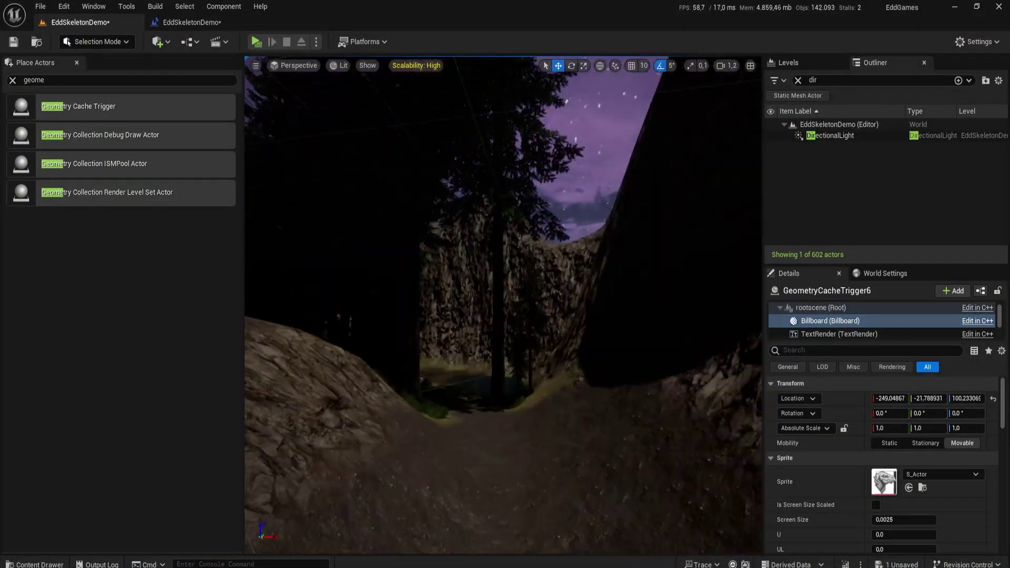
- Select all six SpawnAITrigger actors in Top wireframe view and open the Level Blueprint
click(812, 69)
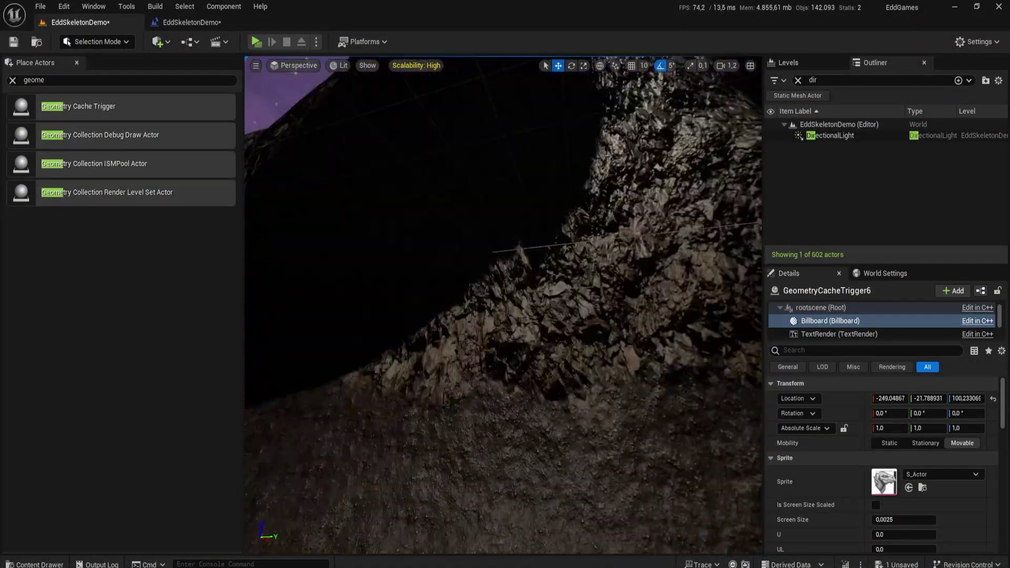
text(spawn)
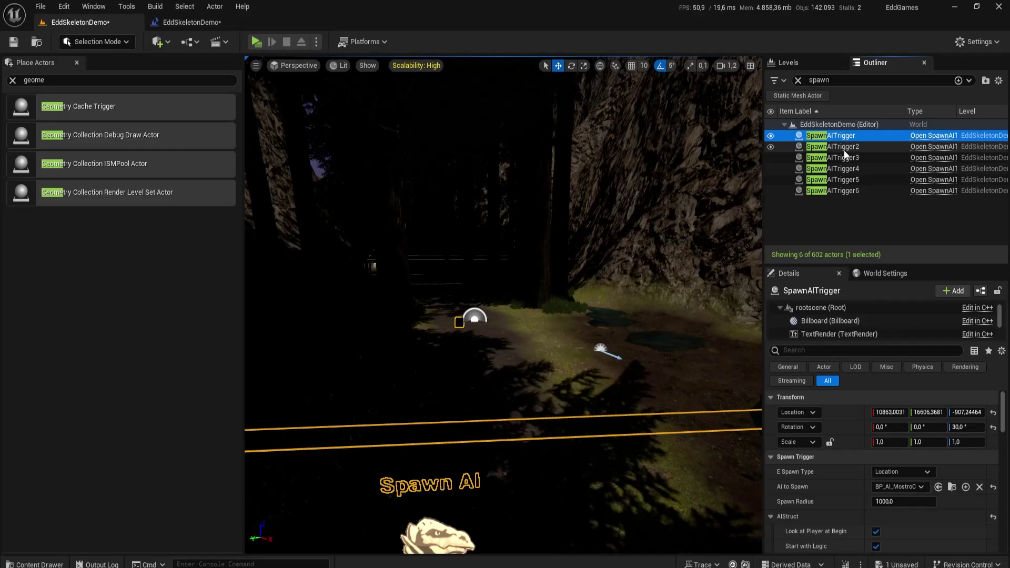
shift+click(833, 190)
key(alt+j)
ctrl+click(810, 137)
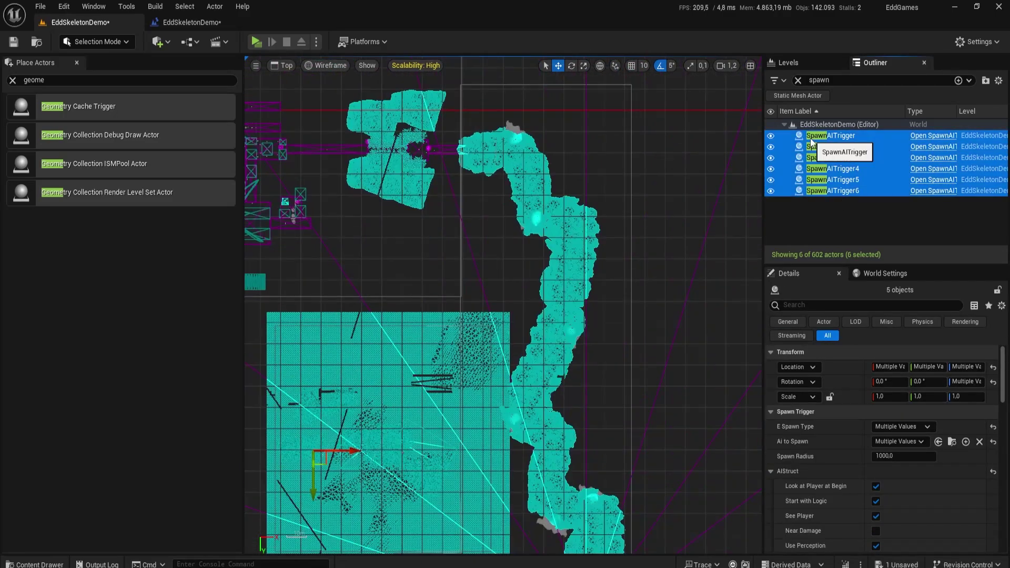
ctrl+click(846, 150)
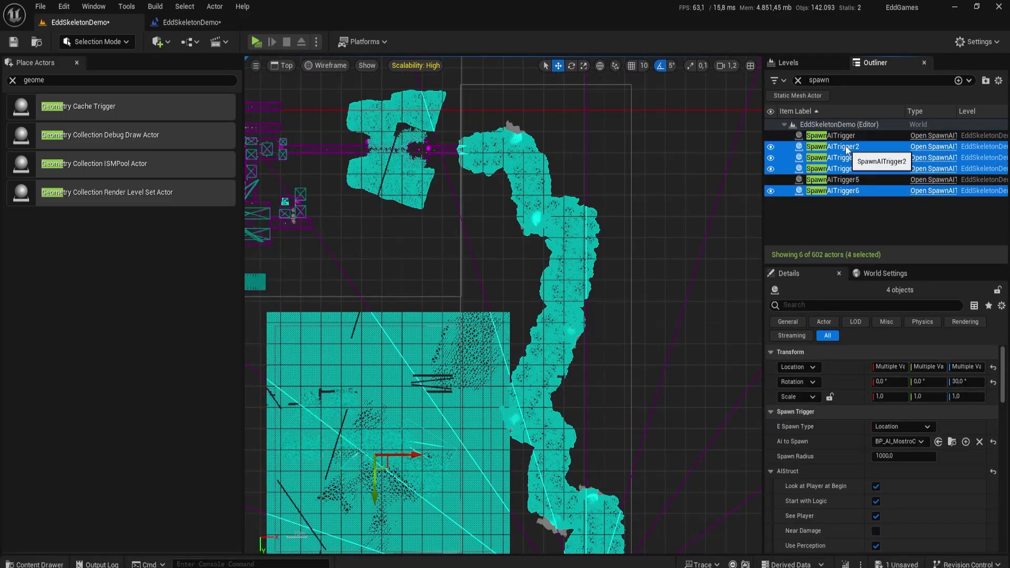
click(210, 25)
- Open graph 3 of the level blueprint and pan over to the dialogue events
double_click(68, 179)
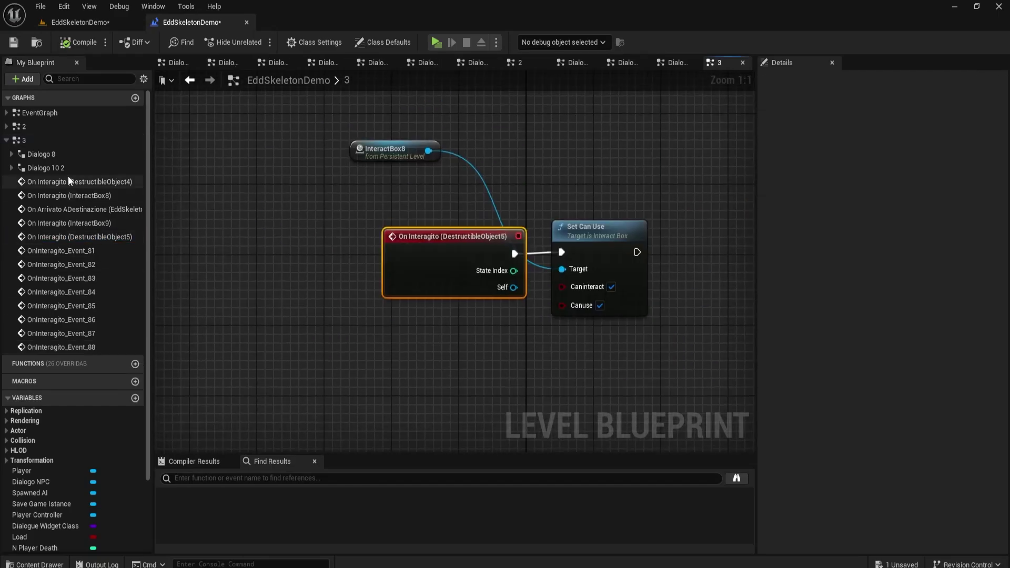
right_drag(336, 329, 905, 352)
click(90, 24)
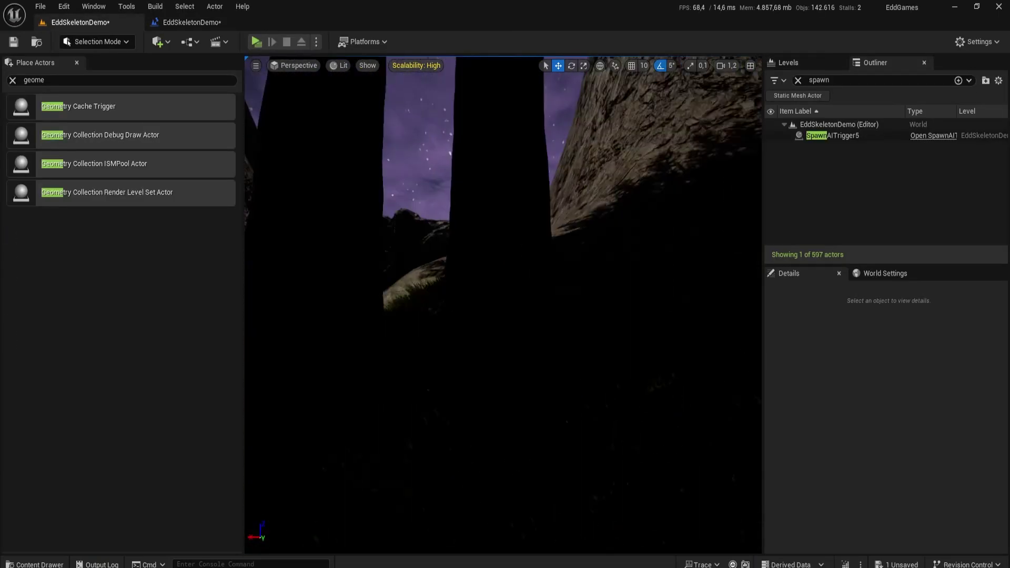
click(192, 22)
click(190, 80)
- Add GeometryCacheTrigger6's On Interagito event feeding Get All Actors Of Class (BP Mano Pistol) and Get index 0
right_click(292, 351)
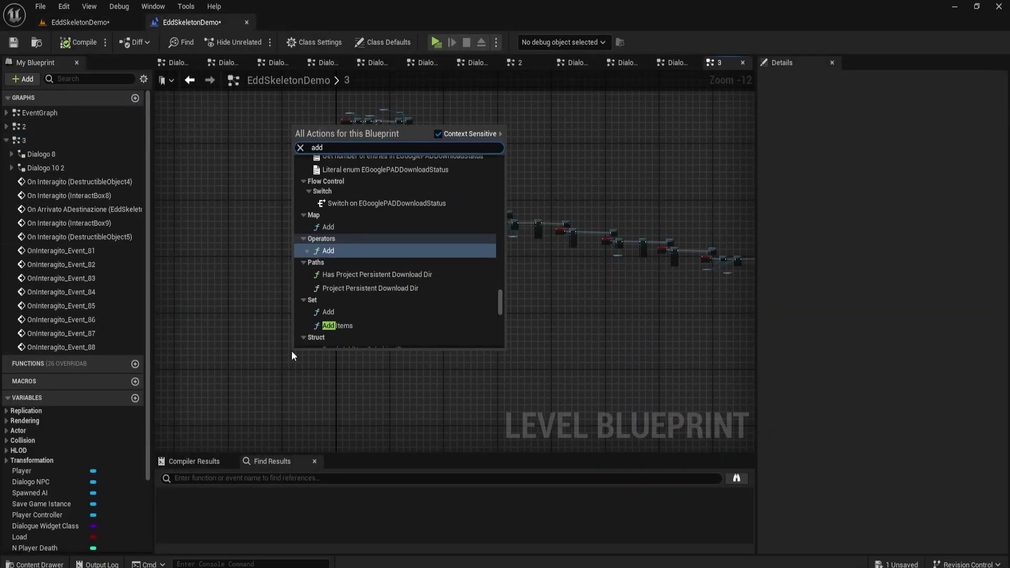
click(337, 324)
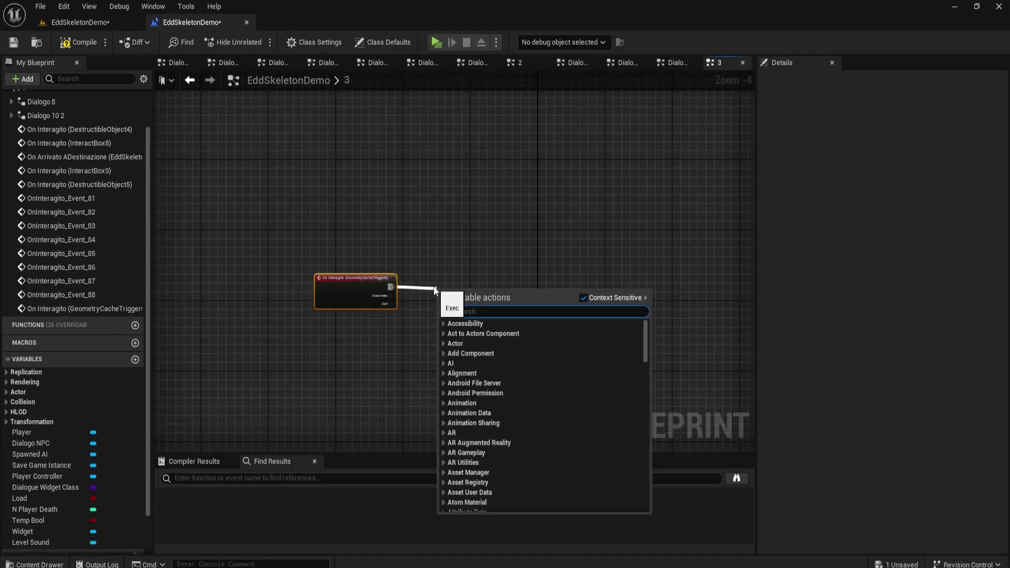
text(get all actors of class)
key(Return)
scroll(447, 303, up, 4)
drag(560, 303, 611, 294)
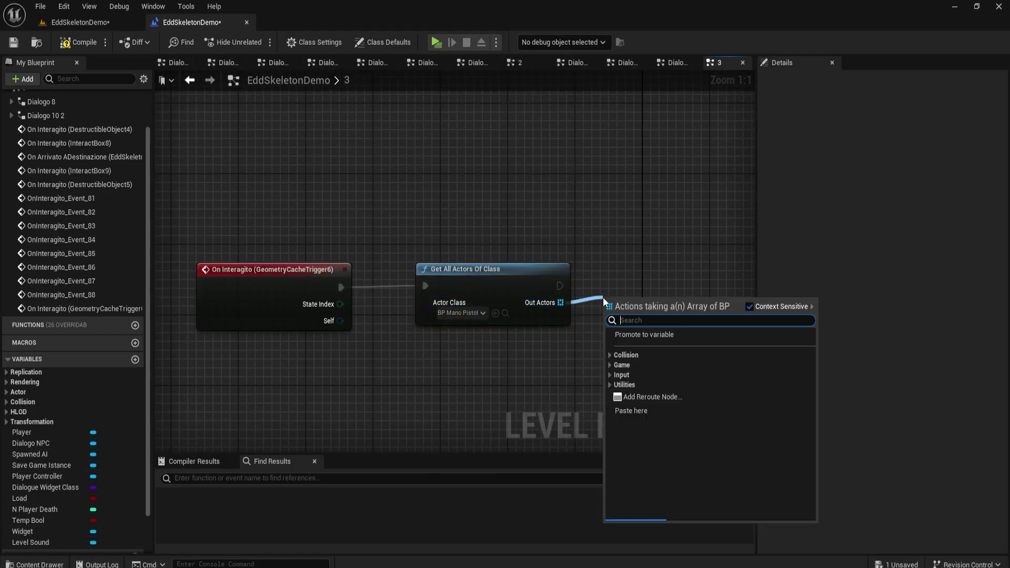
text(get)
key(Return)
- Connect a Destroy Actor node to the found pistol actor, then go to the main event graph
drag(678, 318, 715, 299)
text(dd)
key(BackSpace)
text(estroy)
key(Return)
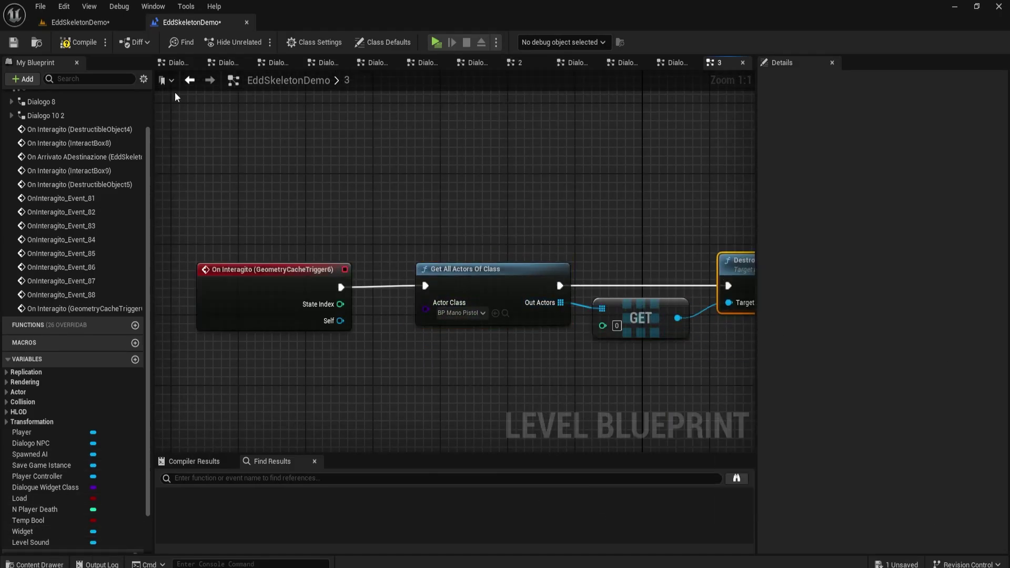
click(14, 42)
double_click(45, 389)
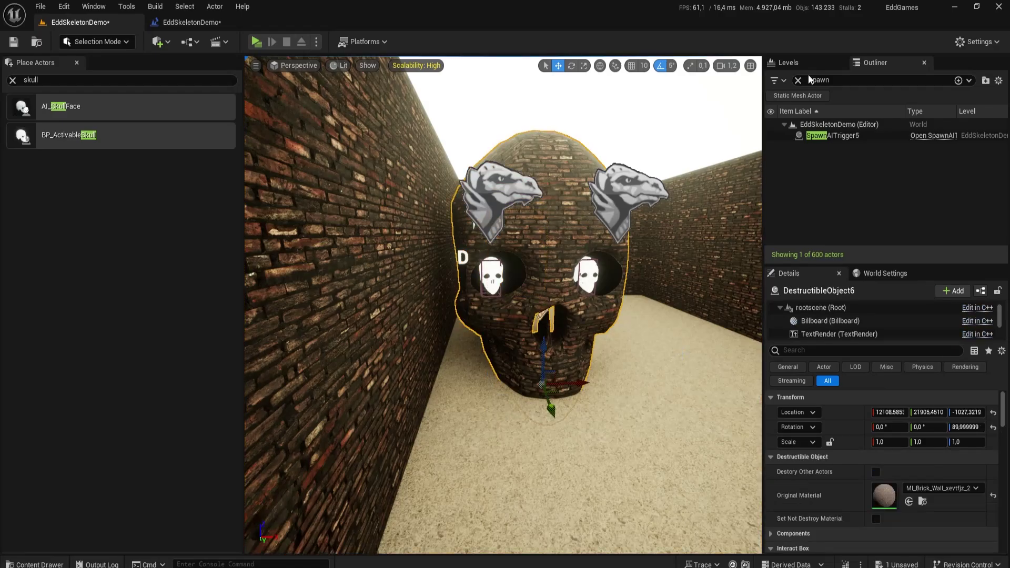
- Show all actors, focus the skull DestructibleObject6, and add its On Interagito event
click(798, 80)
double_click(836, 193)
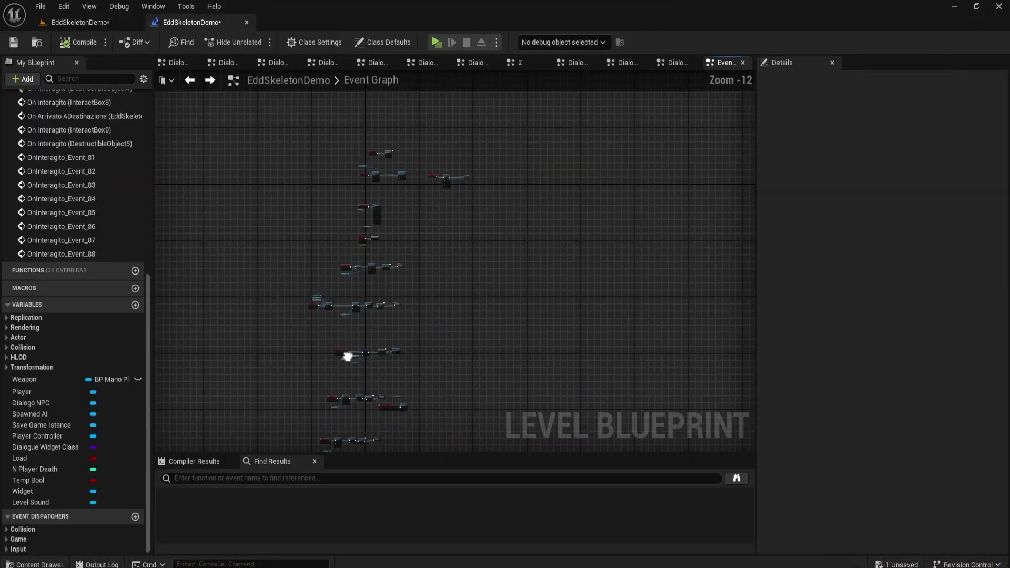
right_click(241, 316)
click(250, 348)
scroll(295, 295, up, 3)
- Chain Destroy All Stato Giusto Actors and a Destroy Actor node targeting the Weapon
drag(329, 290, 360, 286)
text(destroy all)
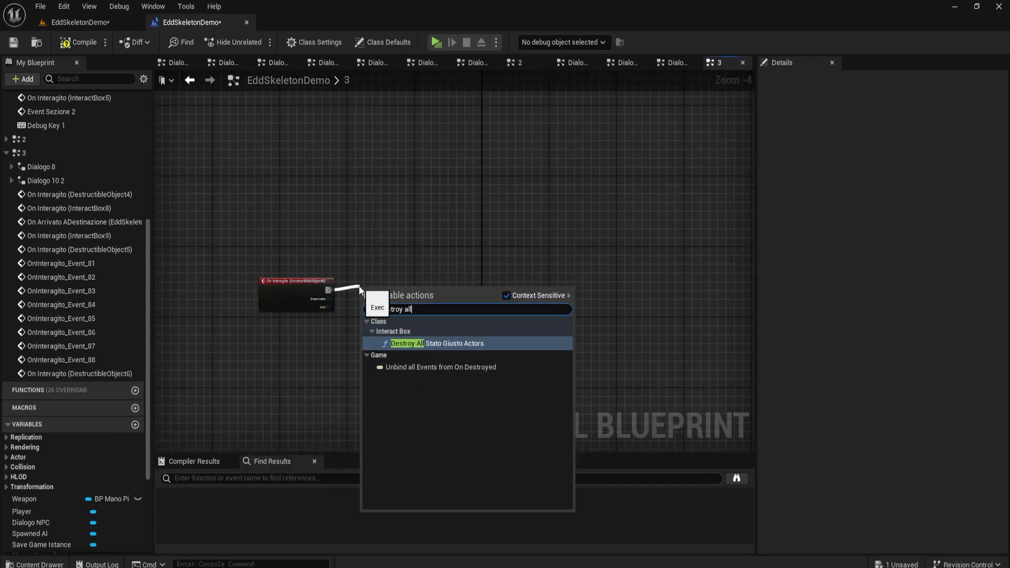
key(Return)
scroll(356, 324, up, 4)
text(destroy)
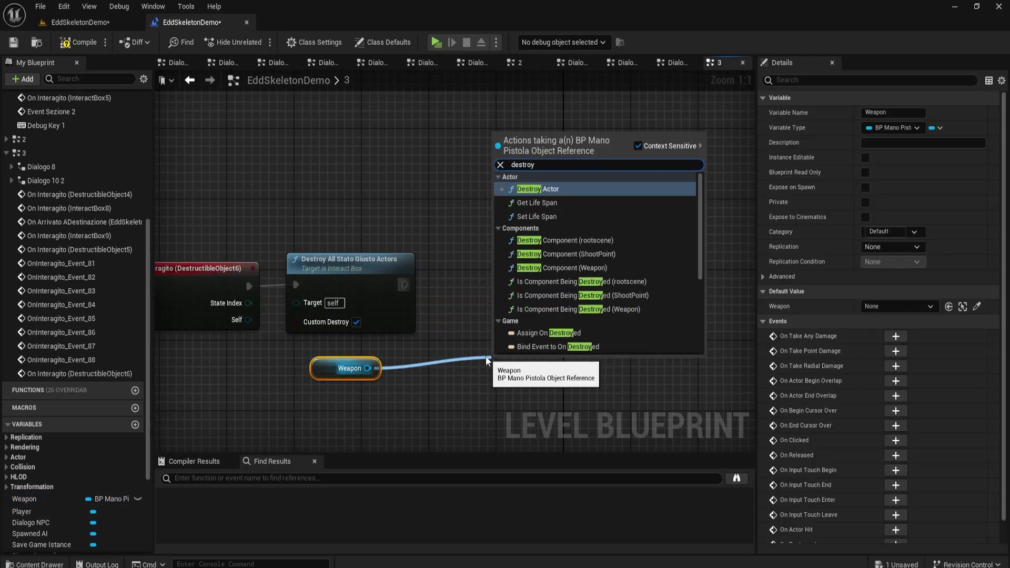
key(Return)
drag(403, 284, 444, 274)
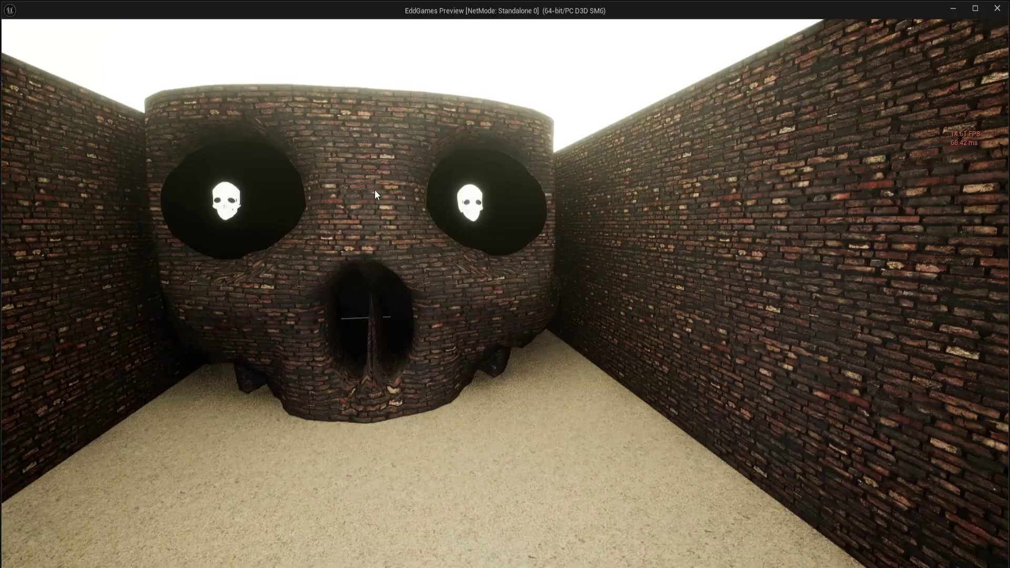
- Play-test hitting the skull, then drag a new wire from the Weapon reference and search 'dis'
click(375, 190)
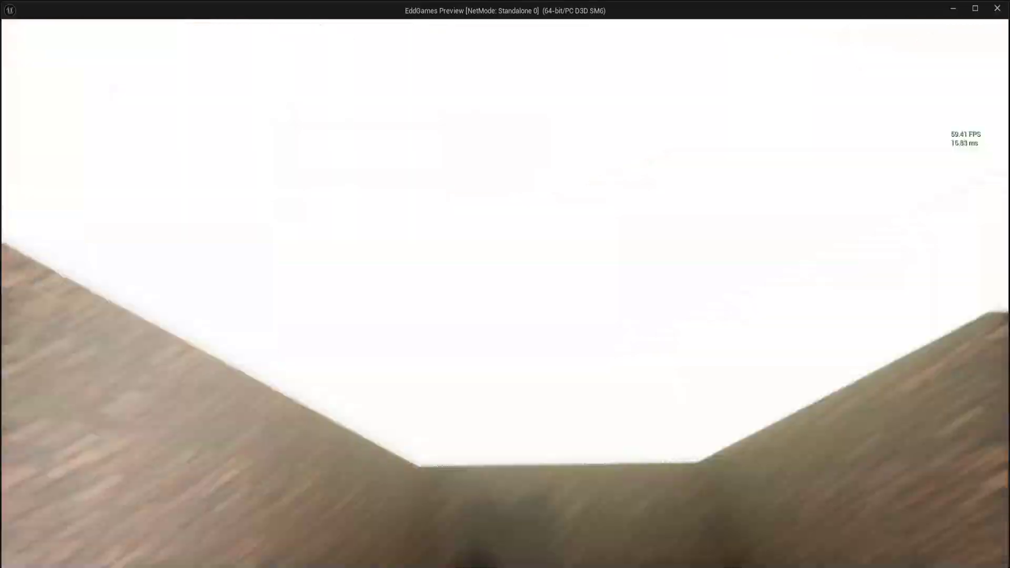
key(Escape)
drag(367, 368, 476, 356)
text(di)
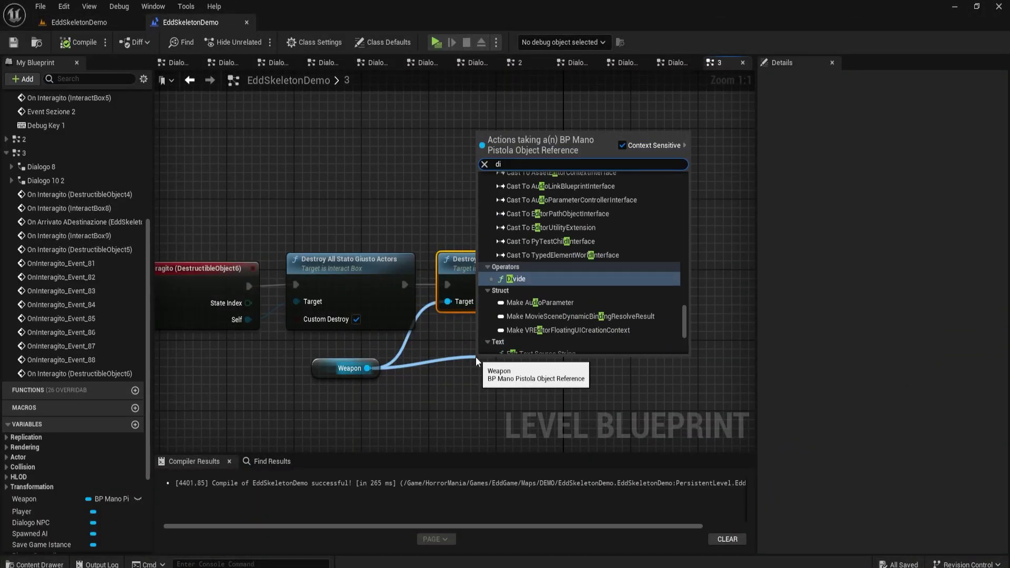
drag(367, 368, 480, 357)
text(dis)
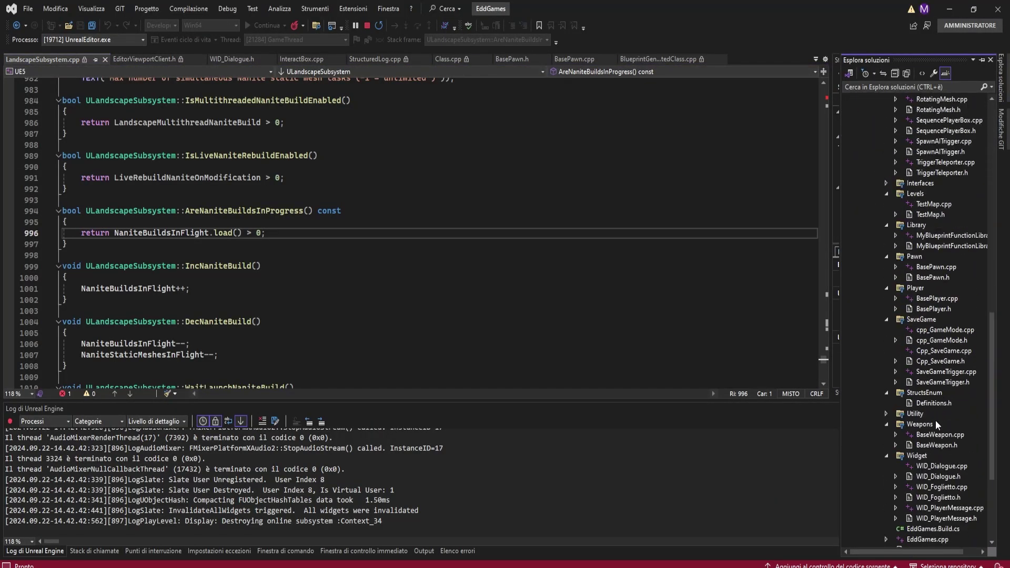
- Open BaseWeapon.cpp from the Weapons folder in Solution Explorer
double_click(940, 435)
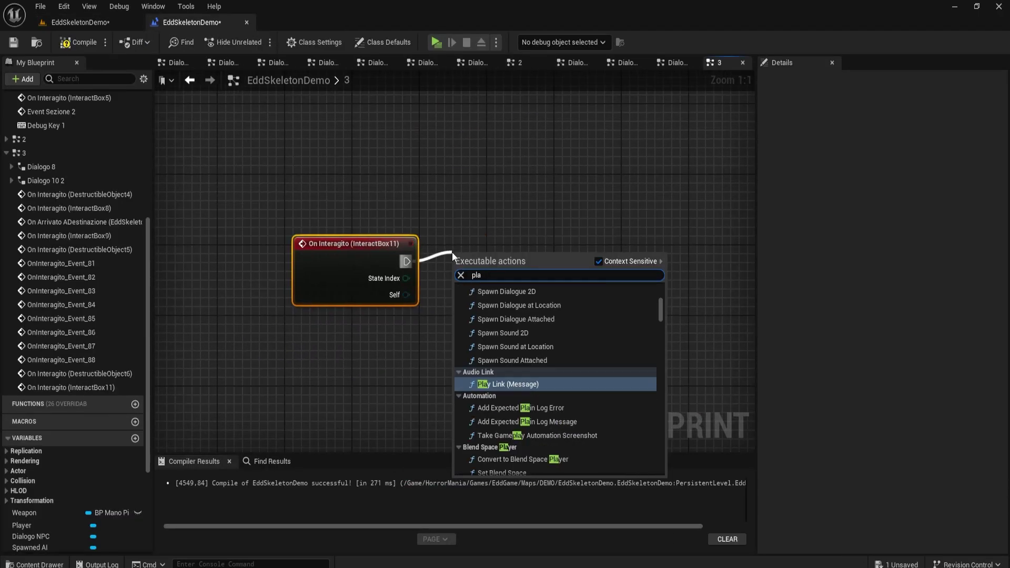
- Pick the womenscream scream sound, then search 'womallig' for InteractBox11's sound
click(487, 296)
text(wom)
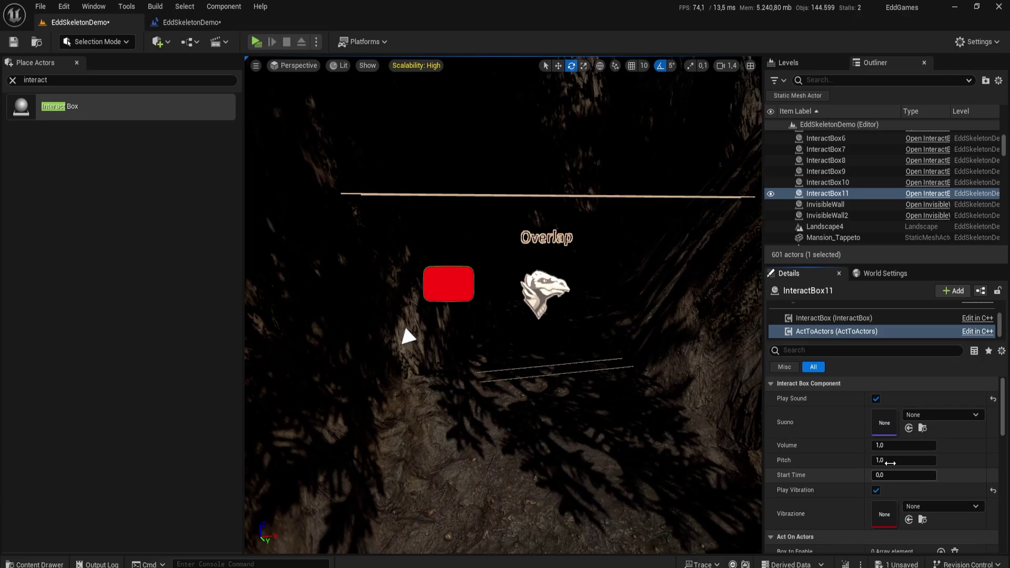
click(918, 418)
text(woma)
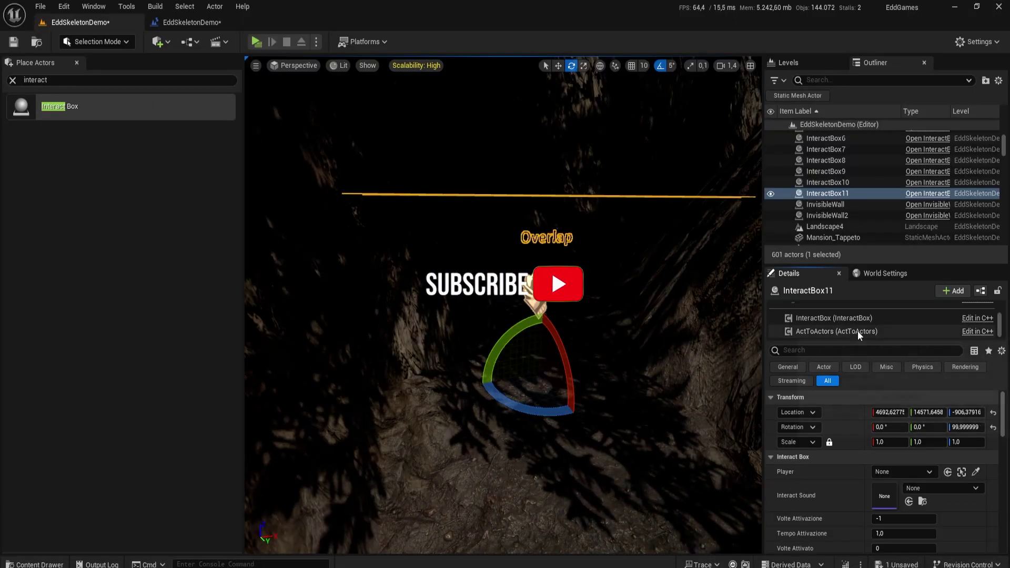
text(llig)
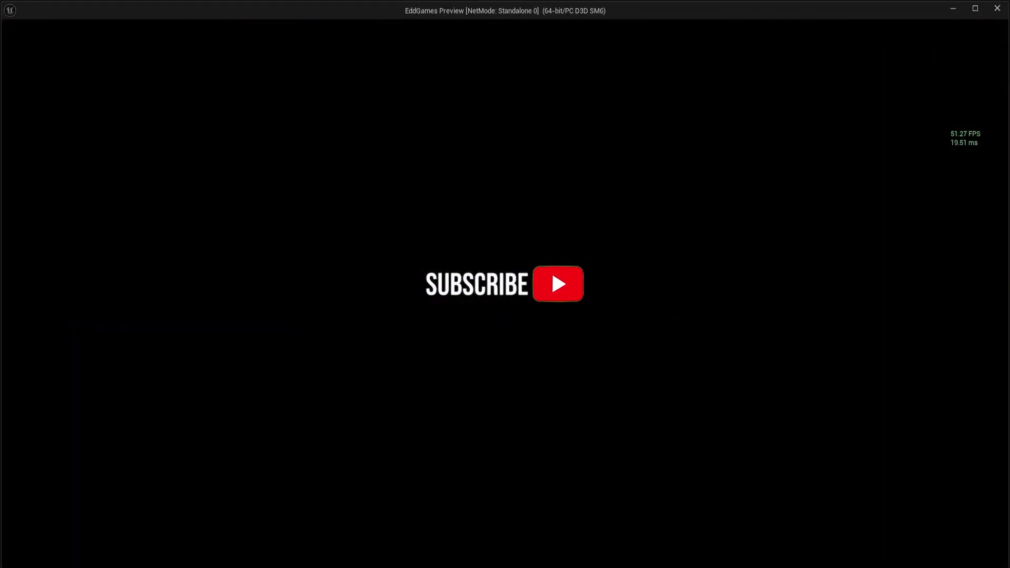